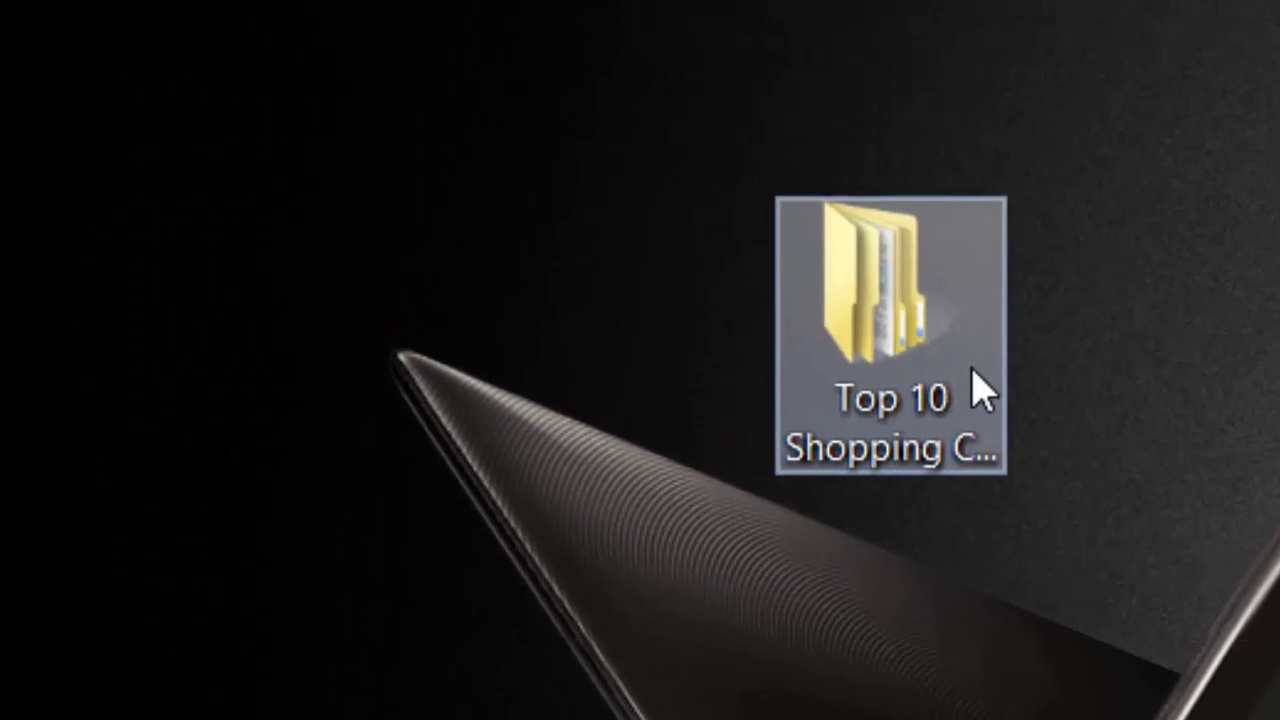
# Open the PLR pack's Squeeze Page folder and preview index in the browser.
pyautogui.doubleClick(660, 380)
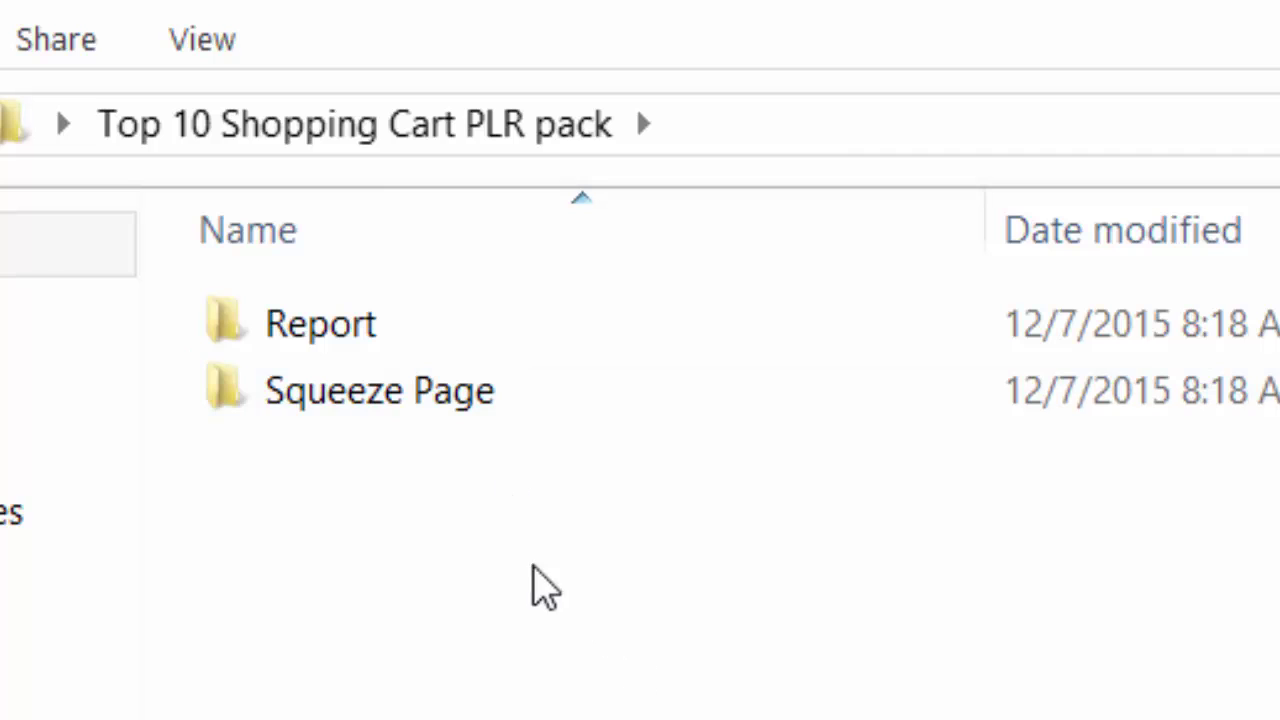
pyautogui.click(622, 405)
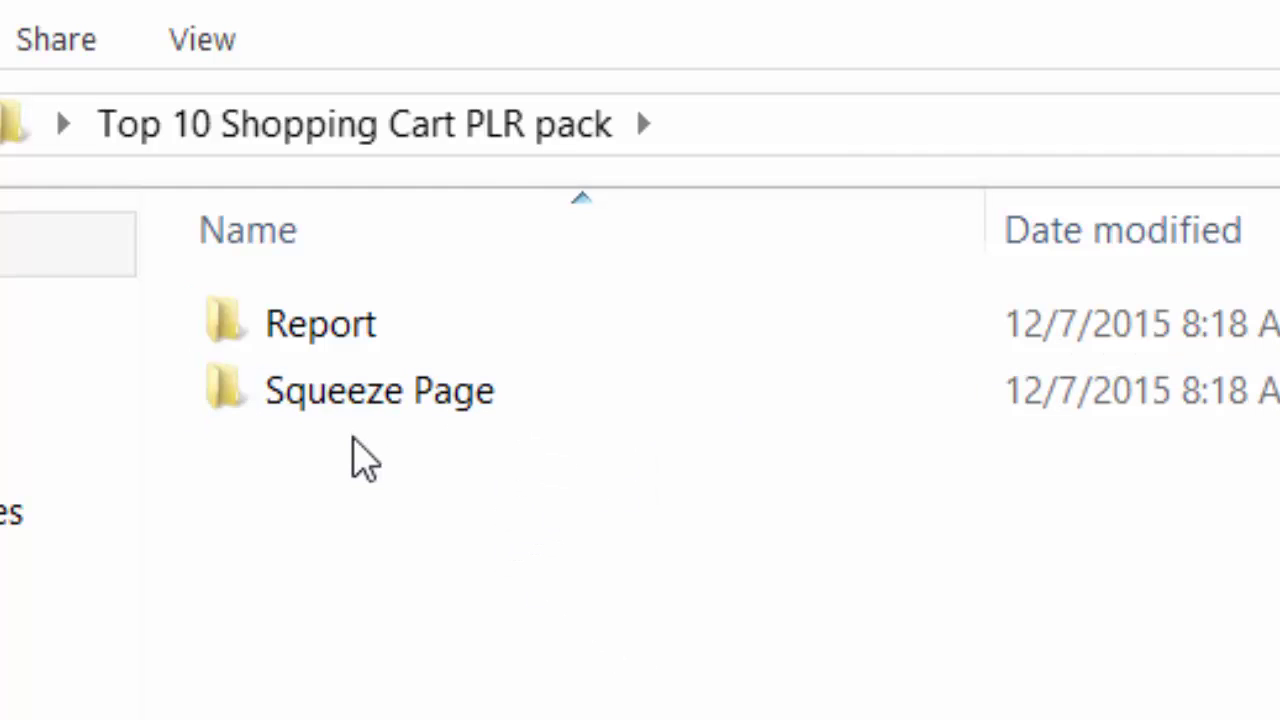
pyautogui.click(338, 412)
pyautogui.doubleClick(340, 414)
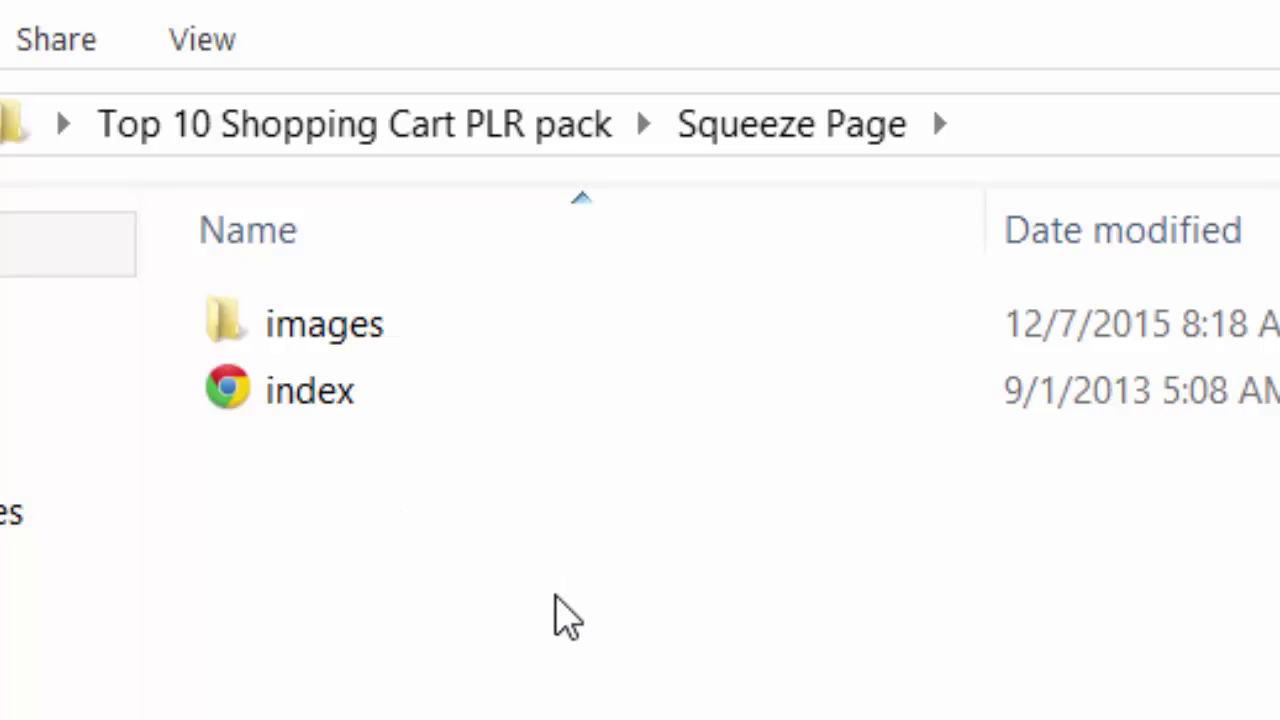
pyautogui.doubleClick(310, 418)
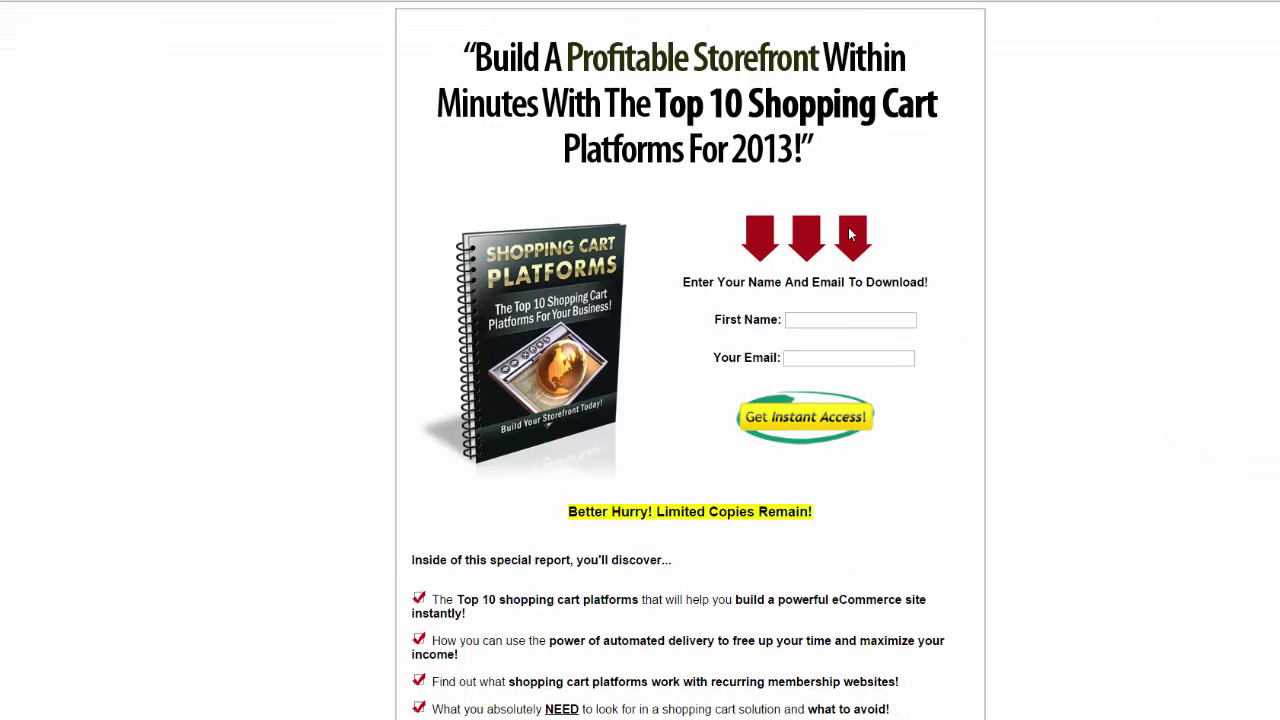
# Open the images folder, select all ten images, then go back up.
pyautogui.doubleClick(194, 60)
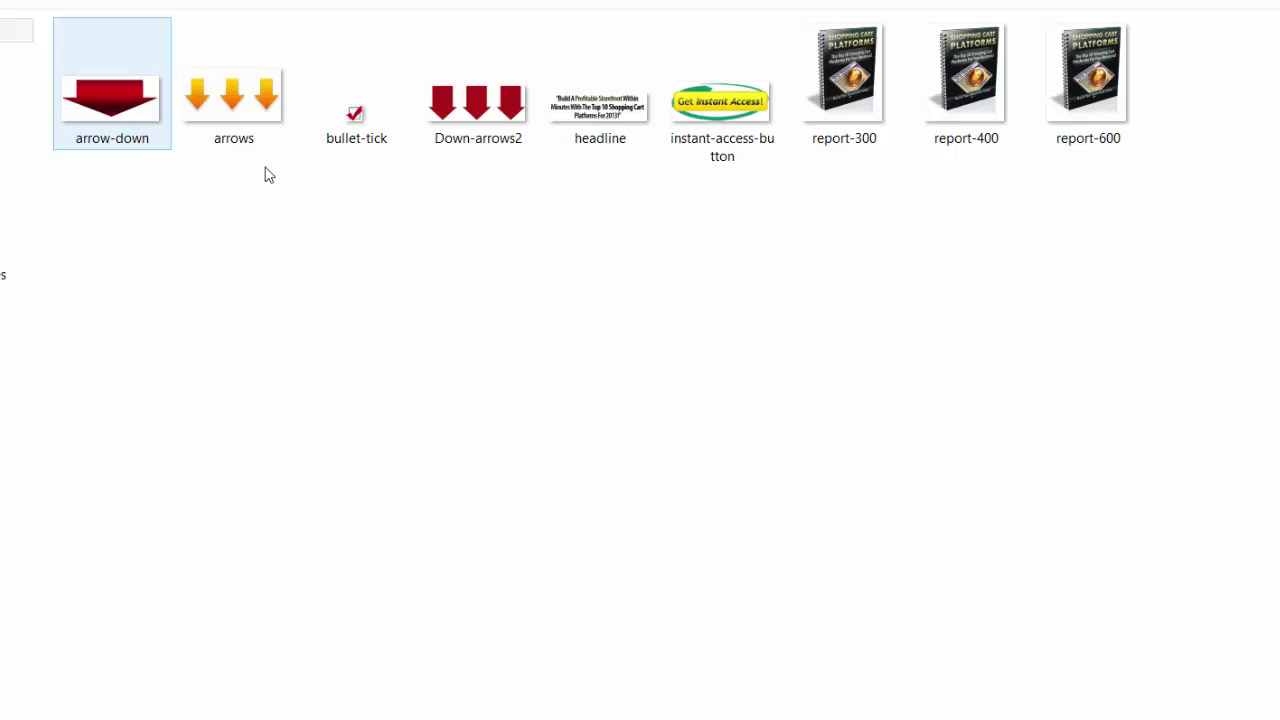
pyautogui.moveTo(1116, 252); pyautogui.dragTo(97, 113)
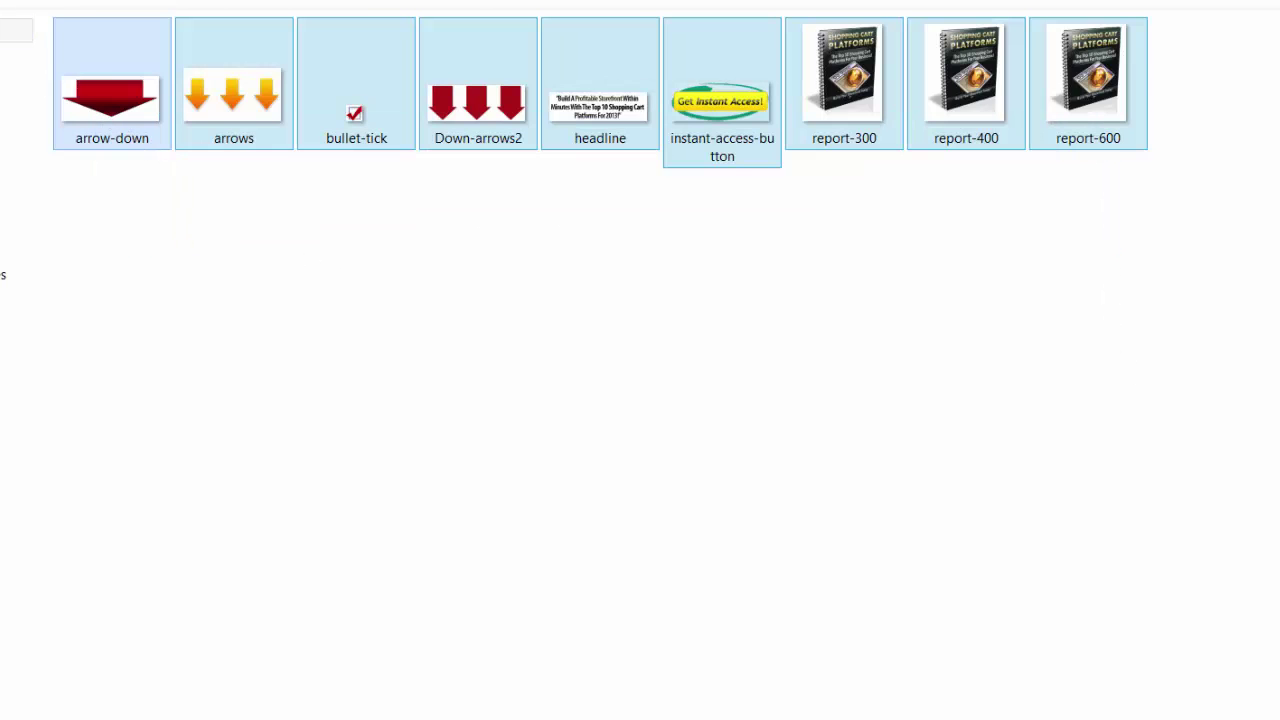
pyautogui.hotkey('alt', 'Left')
pyautogui.doubleClick(97, 83)
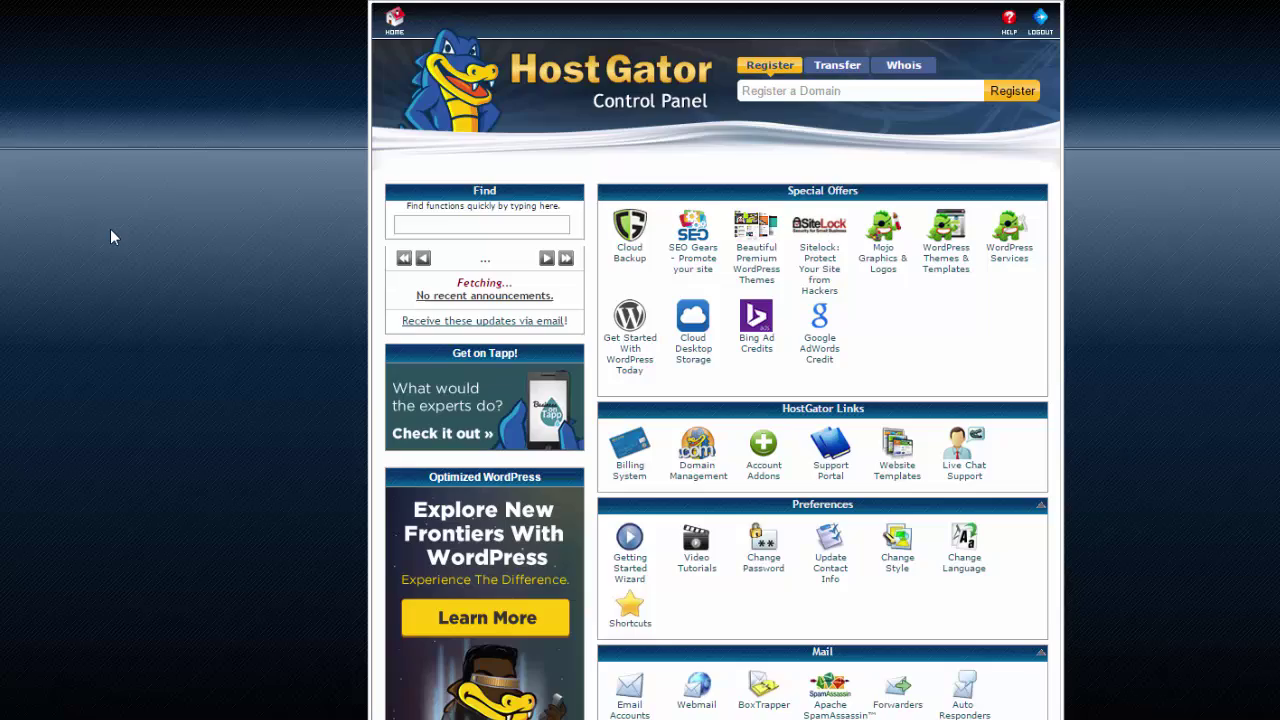
# Launch File Manager from the Files section on the Web Root (public_html/www).
pyautogui.scroll(-4, 108, 236)
pyautogui.scroll(-3, 106, 236)
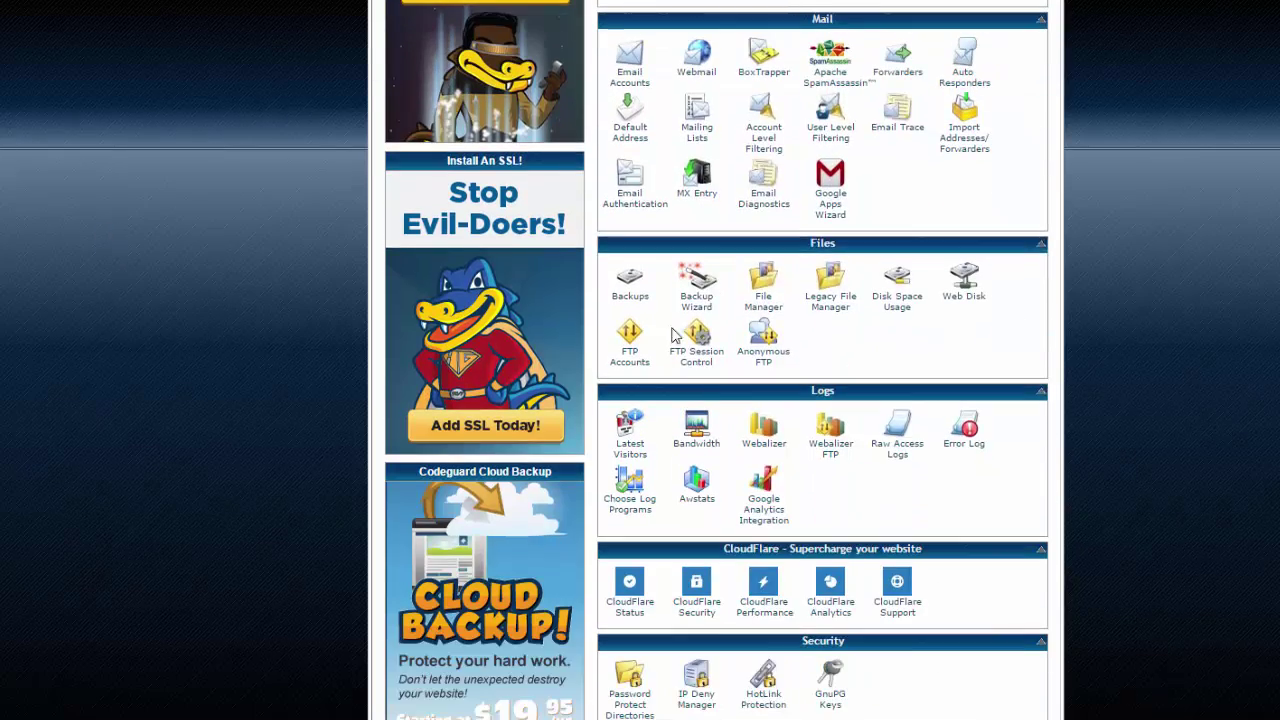
pyautogui.click(752, 290)
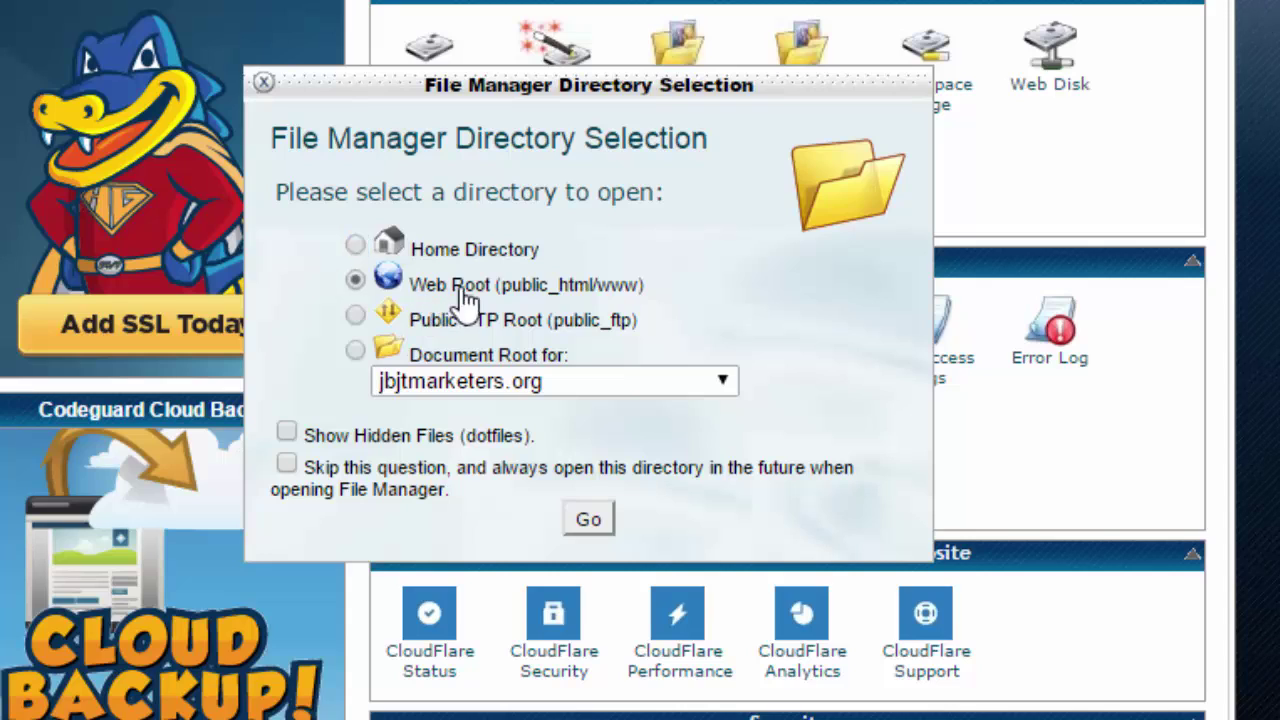
pyautogui.click(588, 519)
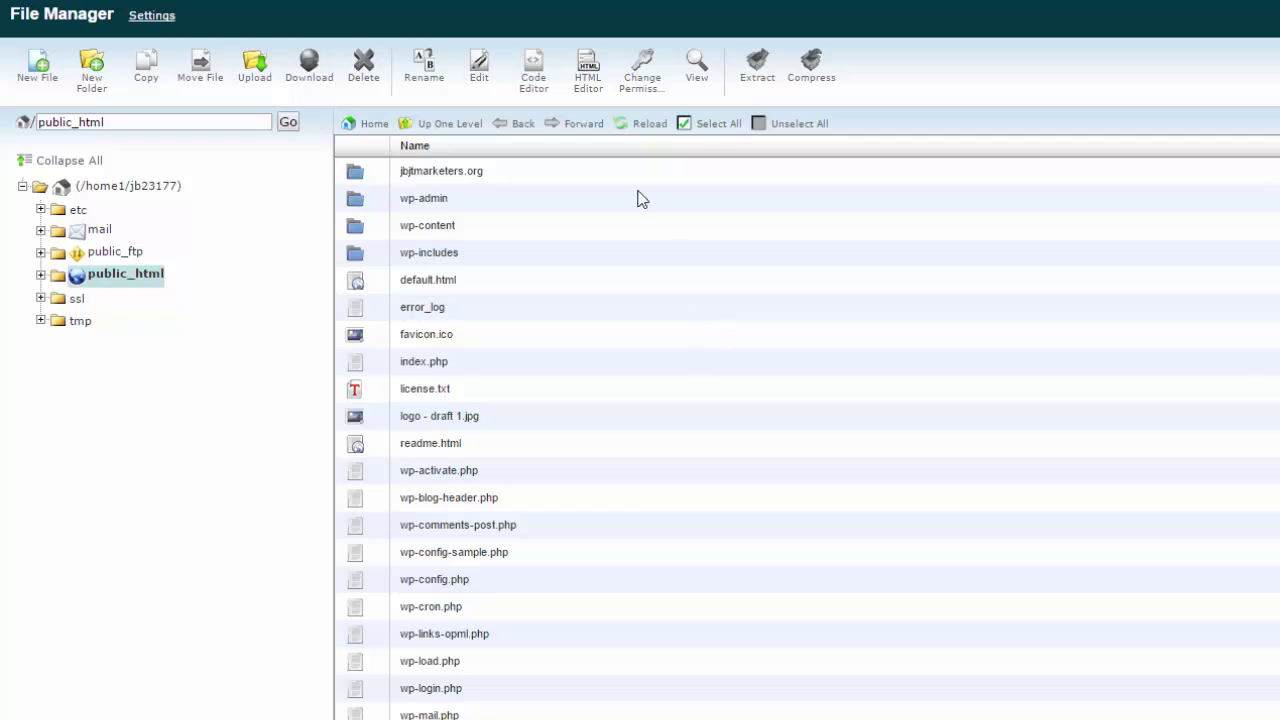
# Create a folder named shoppingcart in public_html and open it.
pyautogui.click(92, 66)
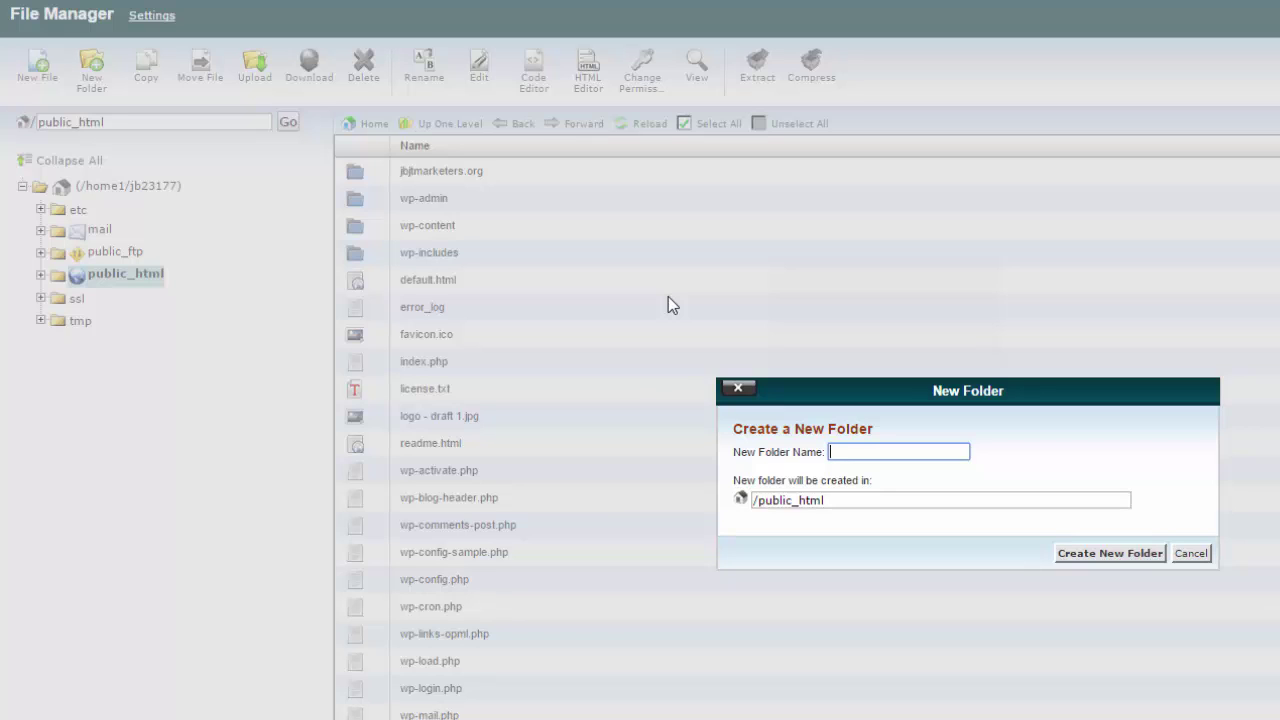
pyautogui.write('shoppingcart')
pyautogui.click(1115, 560)
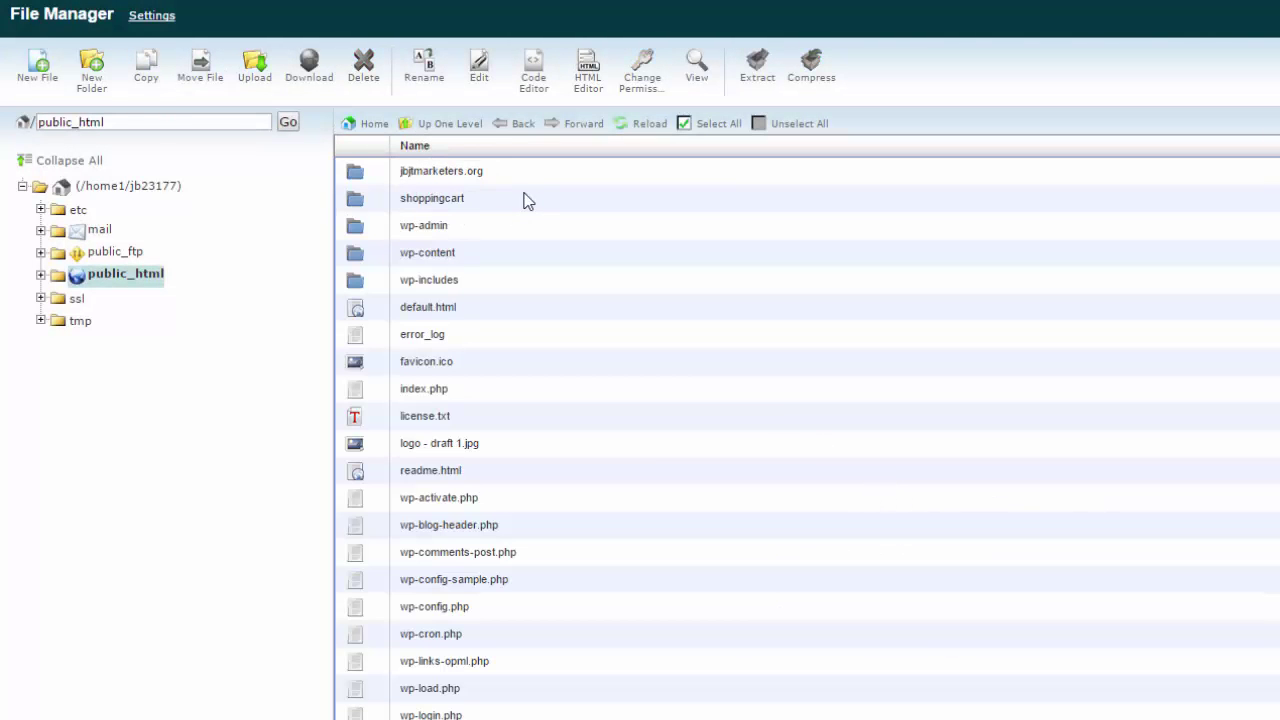
pyautogui.doubleClick(530, 202)
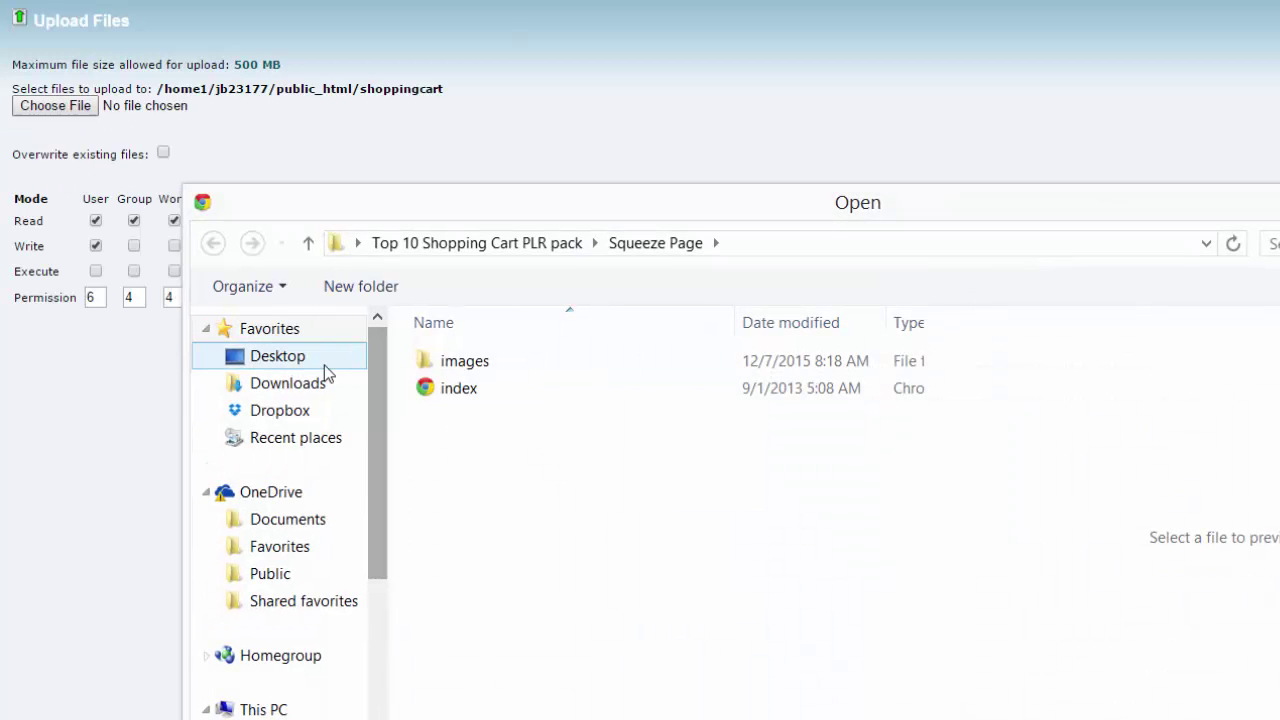
# Upload index from Desktop > Top 10 Shopping Cart PLR pack > Squeeze Page, then reload the listing.
pyautogui.click(324, 365)
pyautogui.moveTo(914, 551)
pyautogui.mouseDown()
pyautogui.moveTo(918, 595)
pyautogui.moveTo(924, 565)
pyautogui.mouseUp()
pyautogui.click(594, 662)
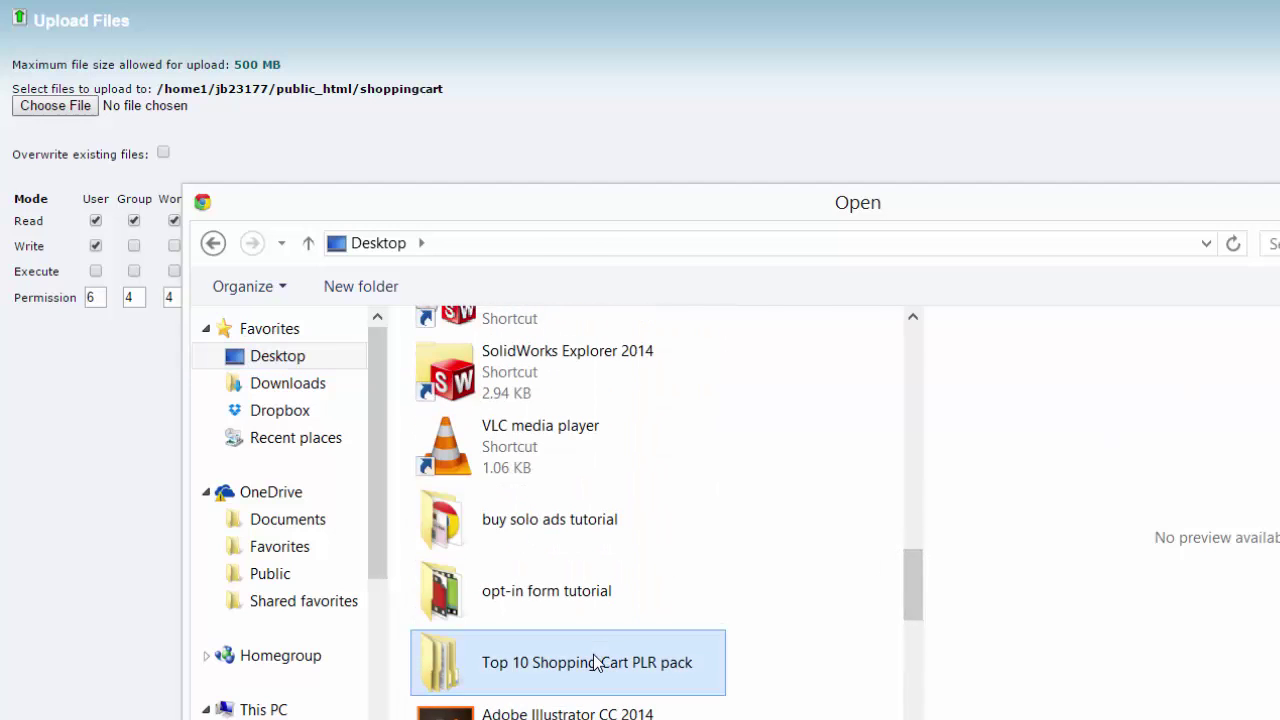
pyautogui.doubleClick(594, 662)
pyautogui.doubleClick(523, 386)
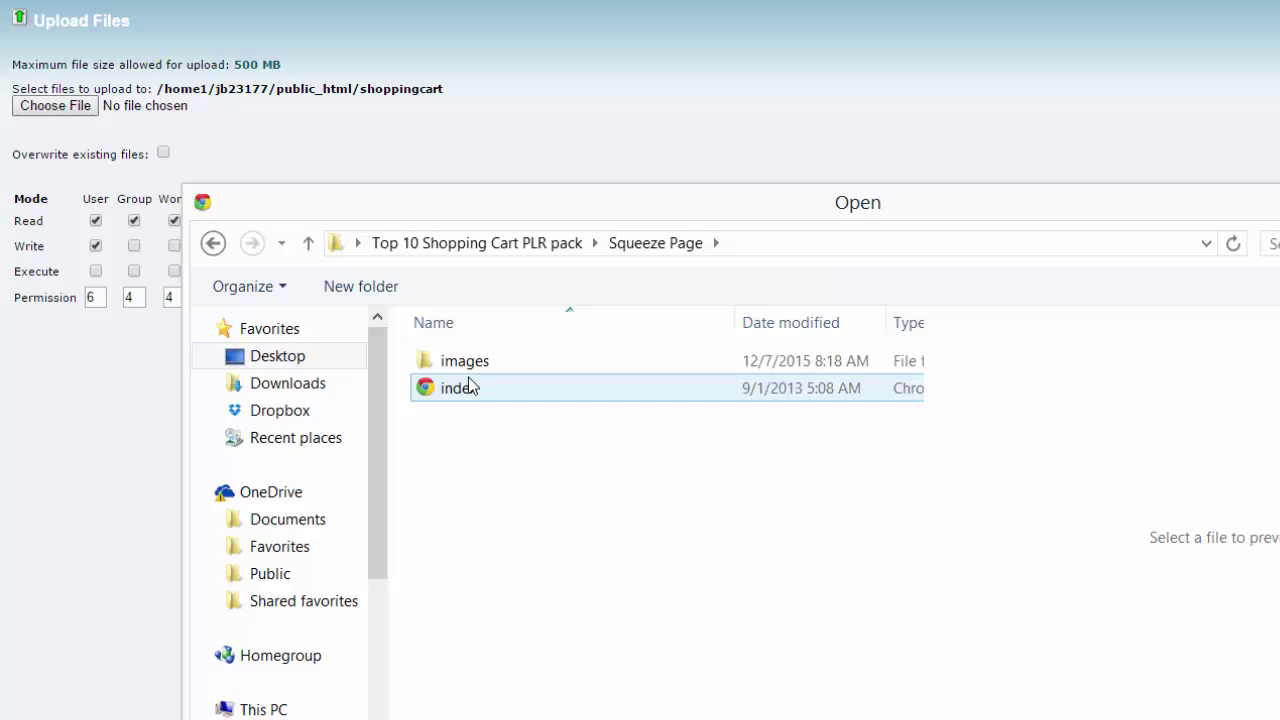
pyautogui.doubleClick(500, 389)
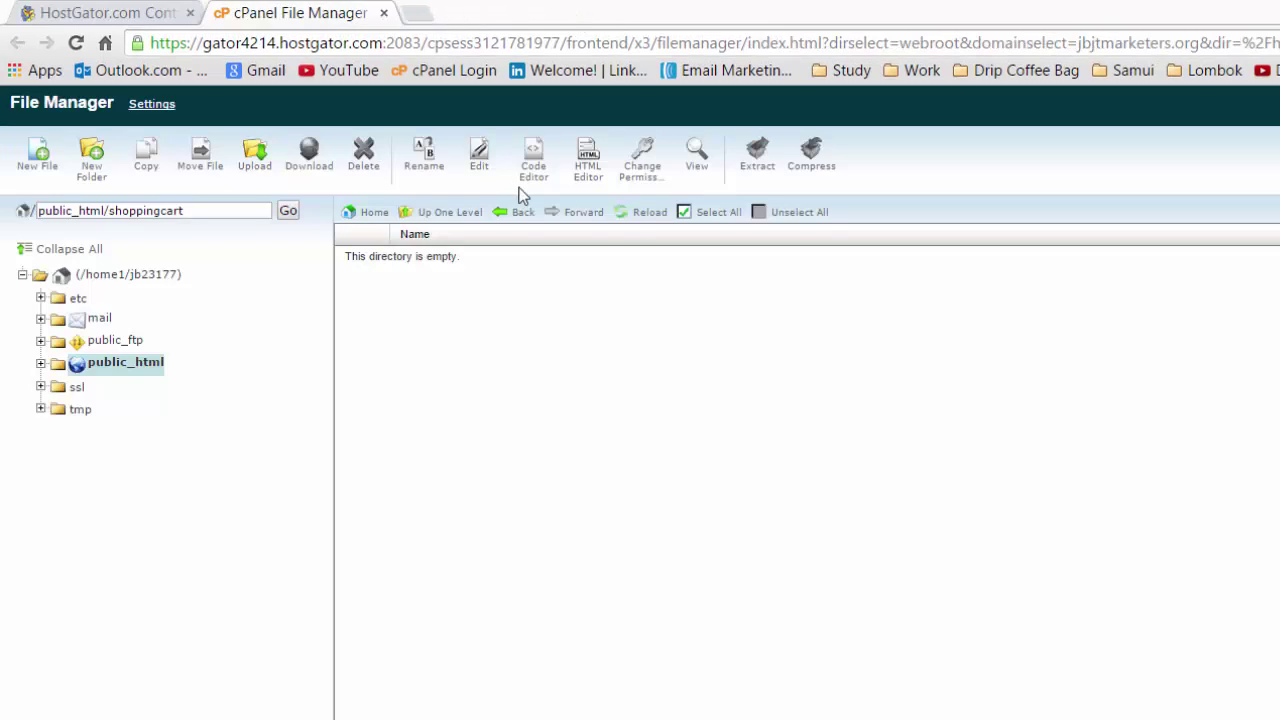
pyautogui.click(642, 214)
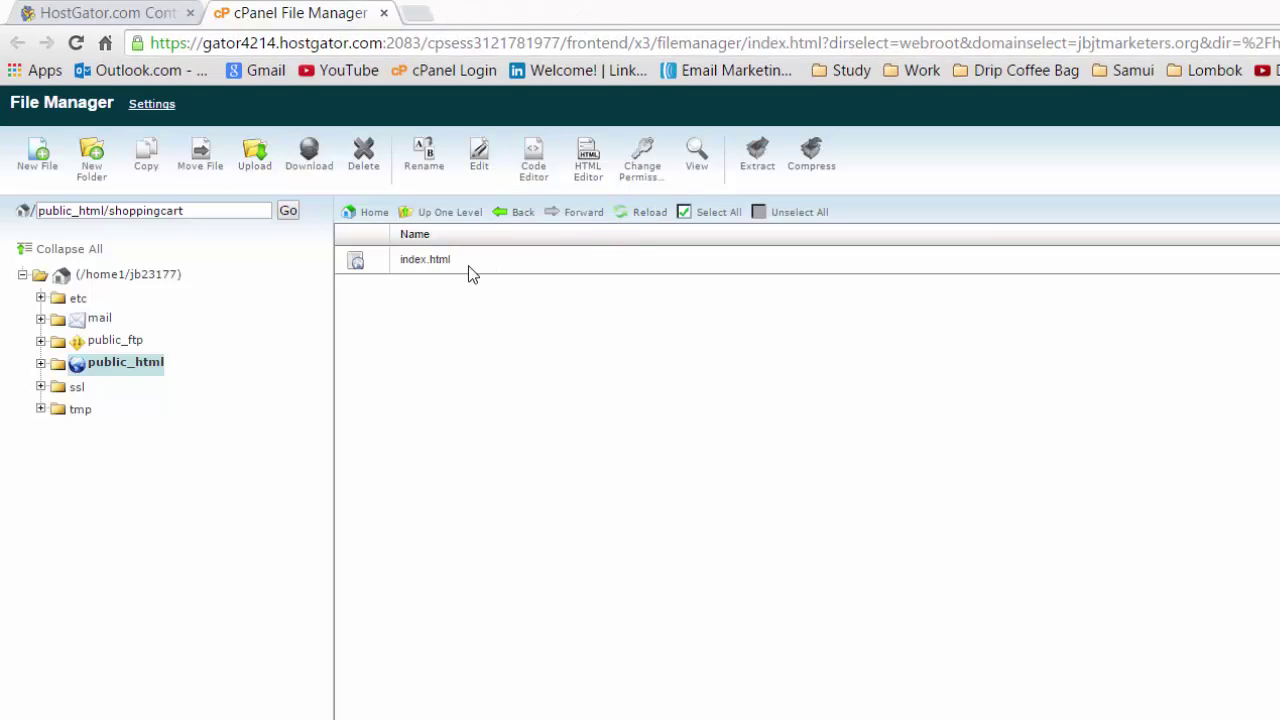
pyautogui.click(495, 264)
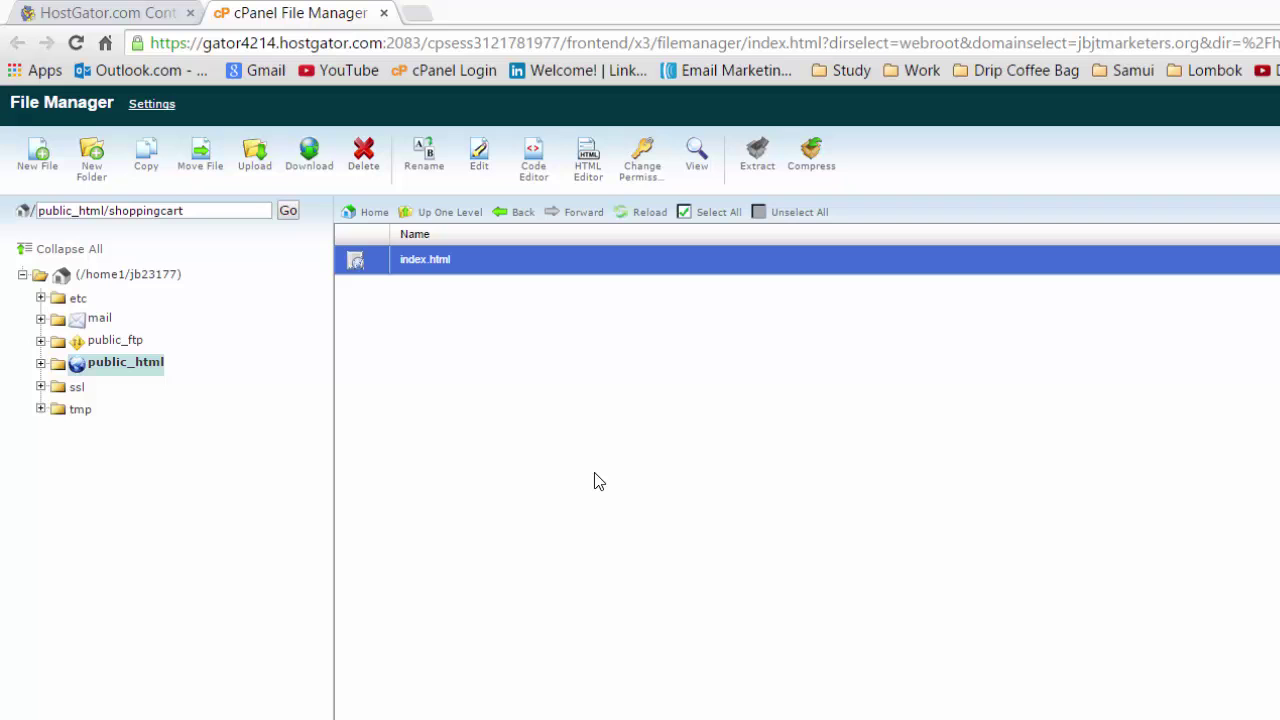
# Create a new folder named images inside shoppingcart.
pyautogui.click(446, 290)
pyautogui.click(91, 165)
pyautogui.write('images')
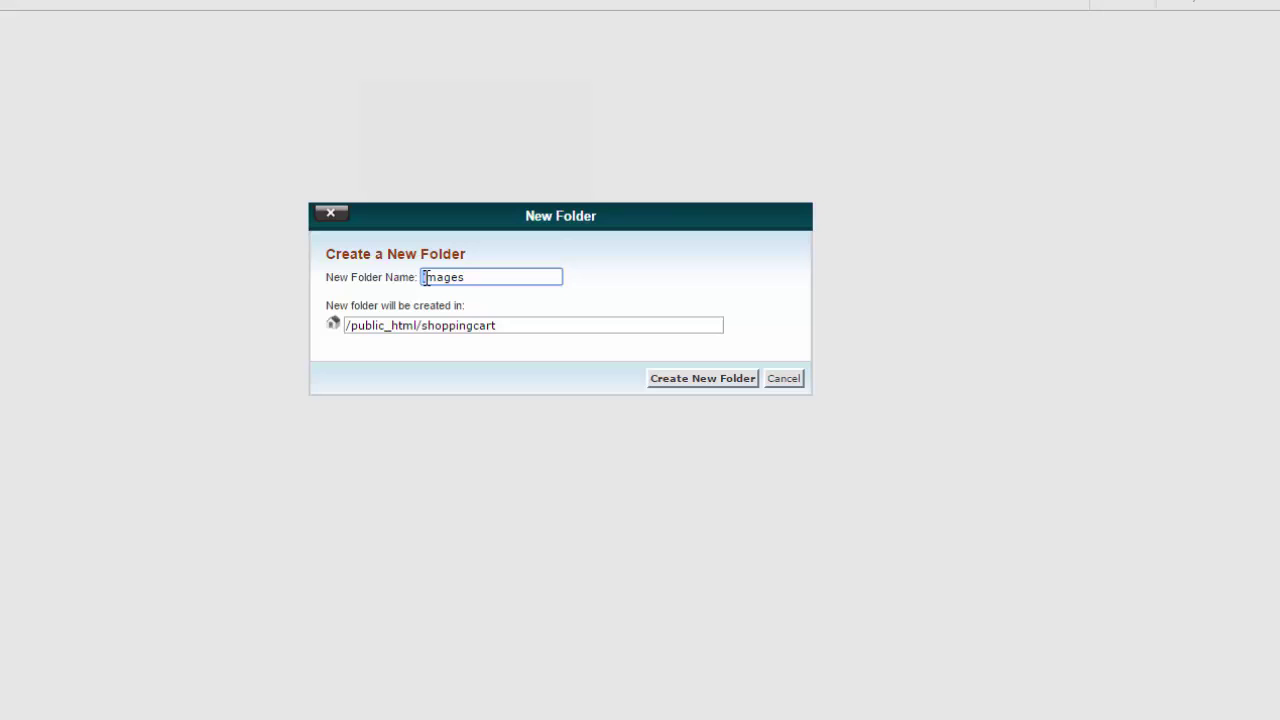
pyautogui.doubleClick(462, 277)
pyautogui.click(518, 276)
pyautogui.doubleClick(496, 278)
pyautogui.click(496, 283)
pyautogui.click(521, 282)
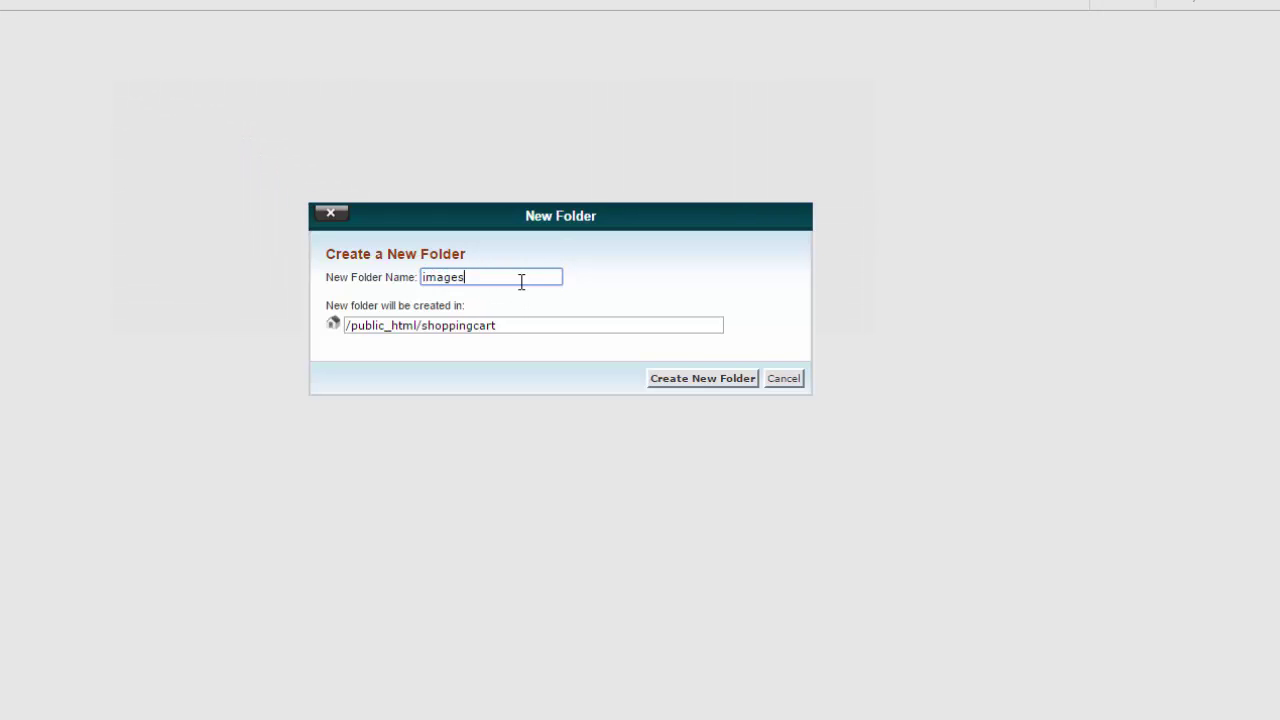
pyautogui.click(680, 380)
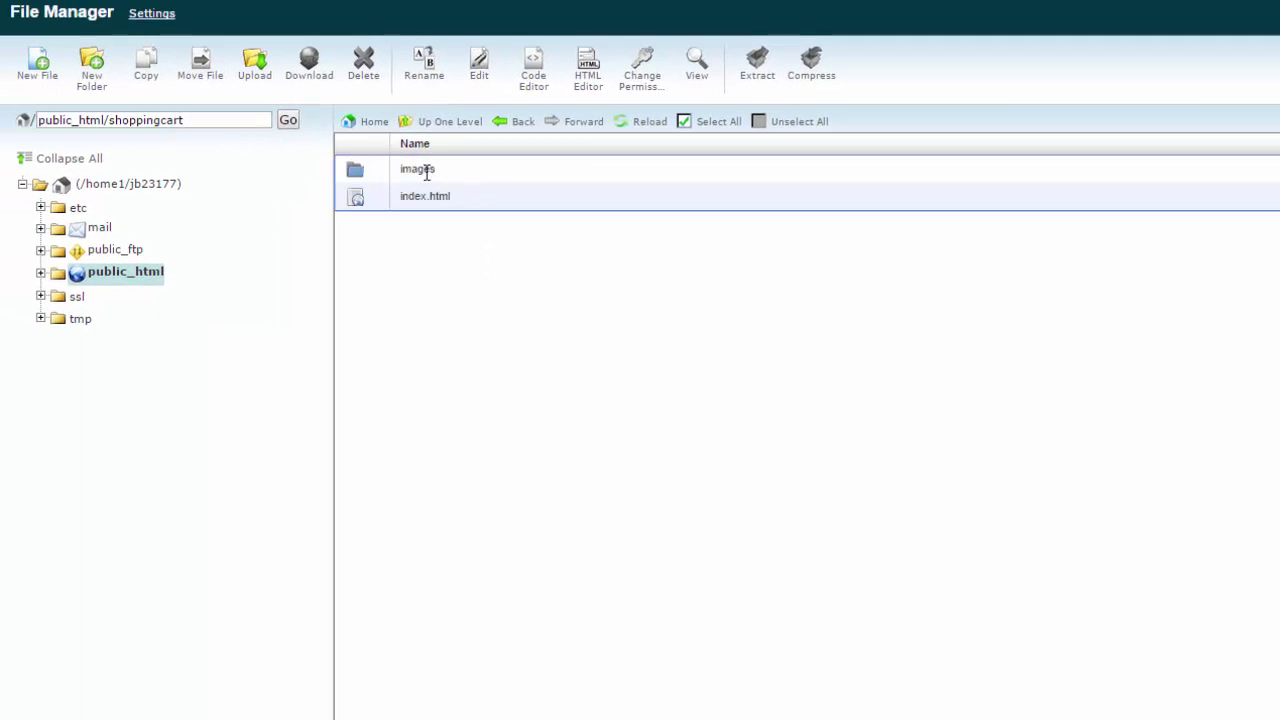
# Open the new, empty images folder.
pyautogui.click(427, 172)
pyautogui.doubleClick(366, 182)
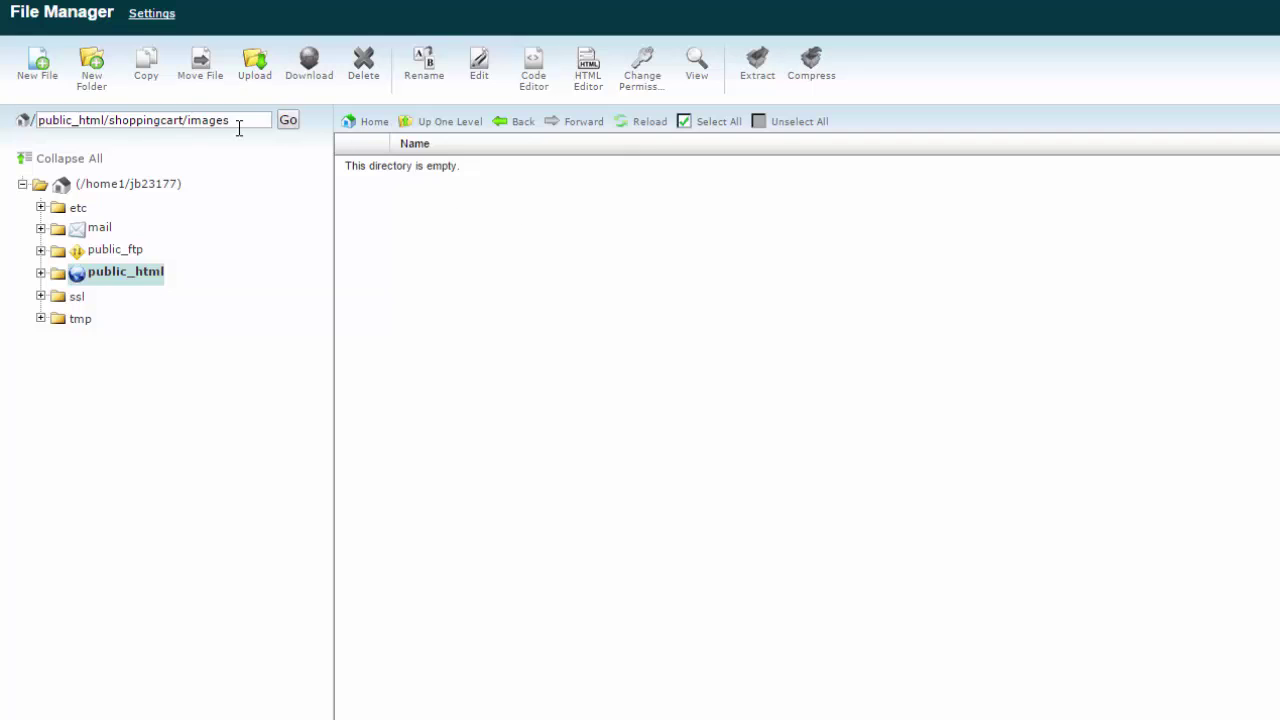
pyautogui.doubleClick(185, 122)
pyautogui.click(442, 233)
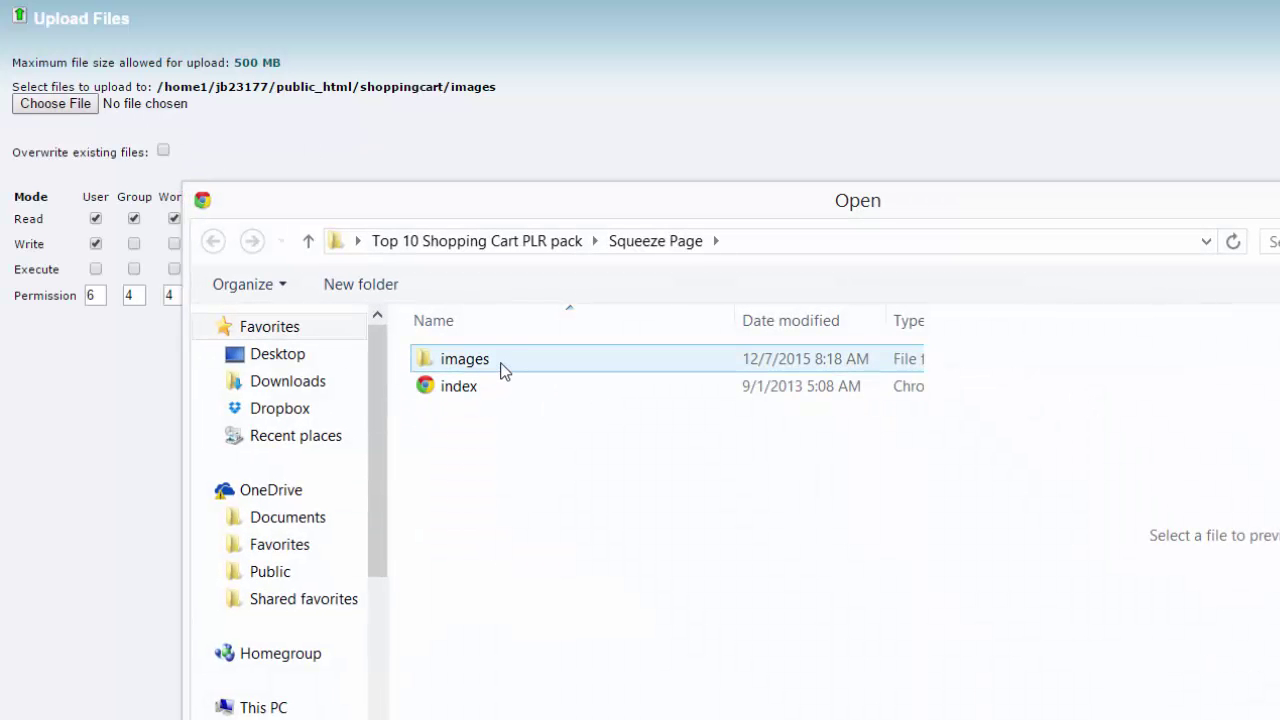
# Upload the arrow-down, arrows and bullet-tick images from the local images folder.
pyautogui.click(500, 369)
pyautogui.press('Return')
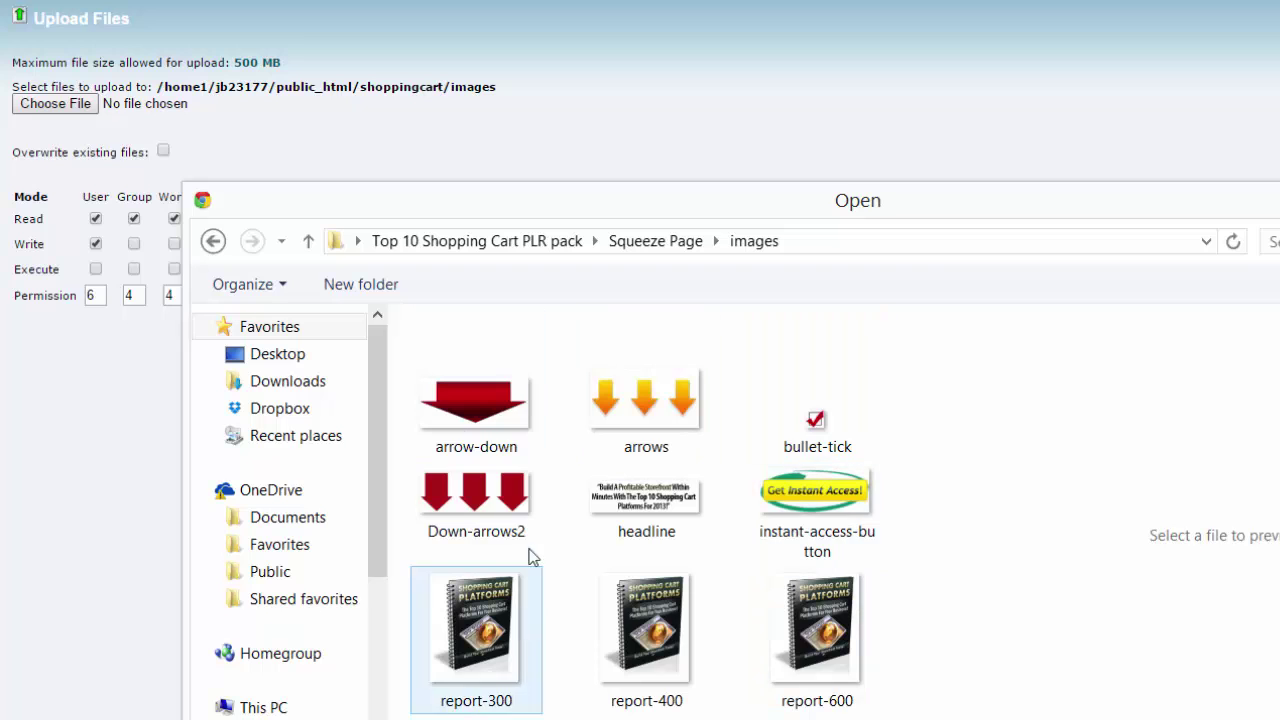
pyautogui.click(445, 420)
pyautogui.doubleClick(445, 420)
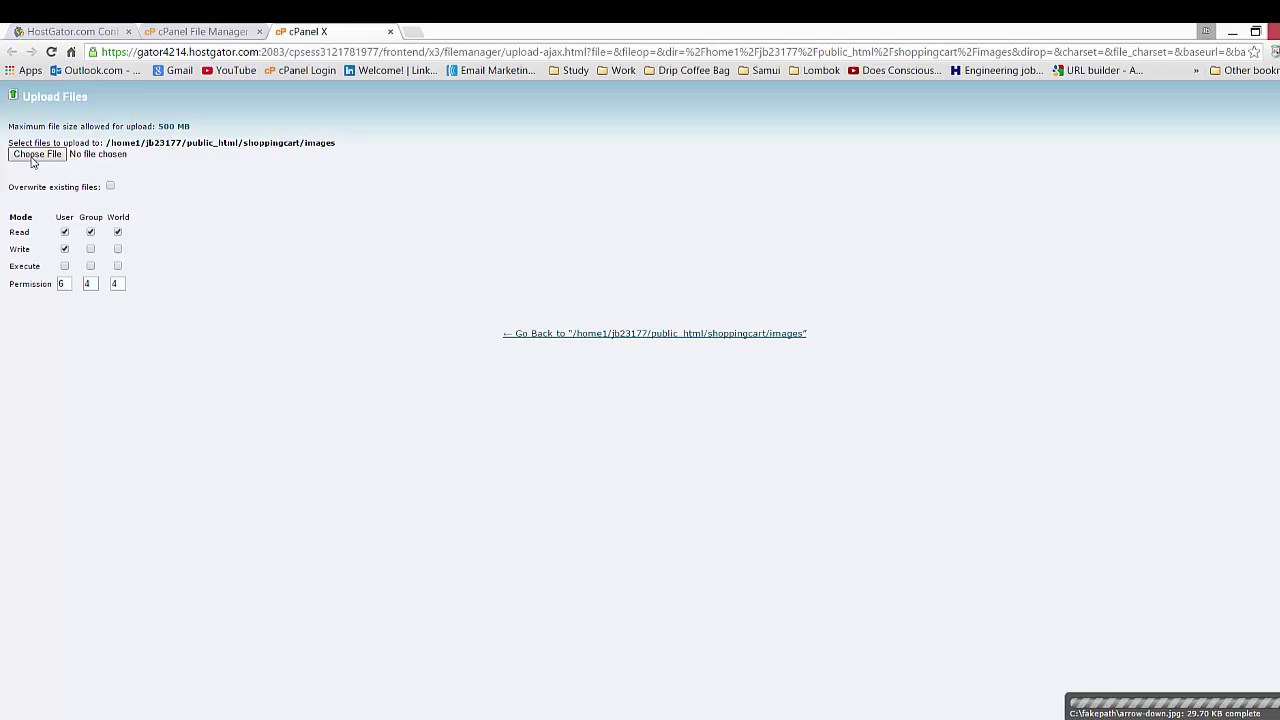
pyautogui.click(32, 158)
pyautogui.click(470, 366)
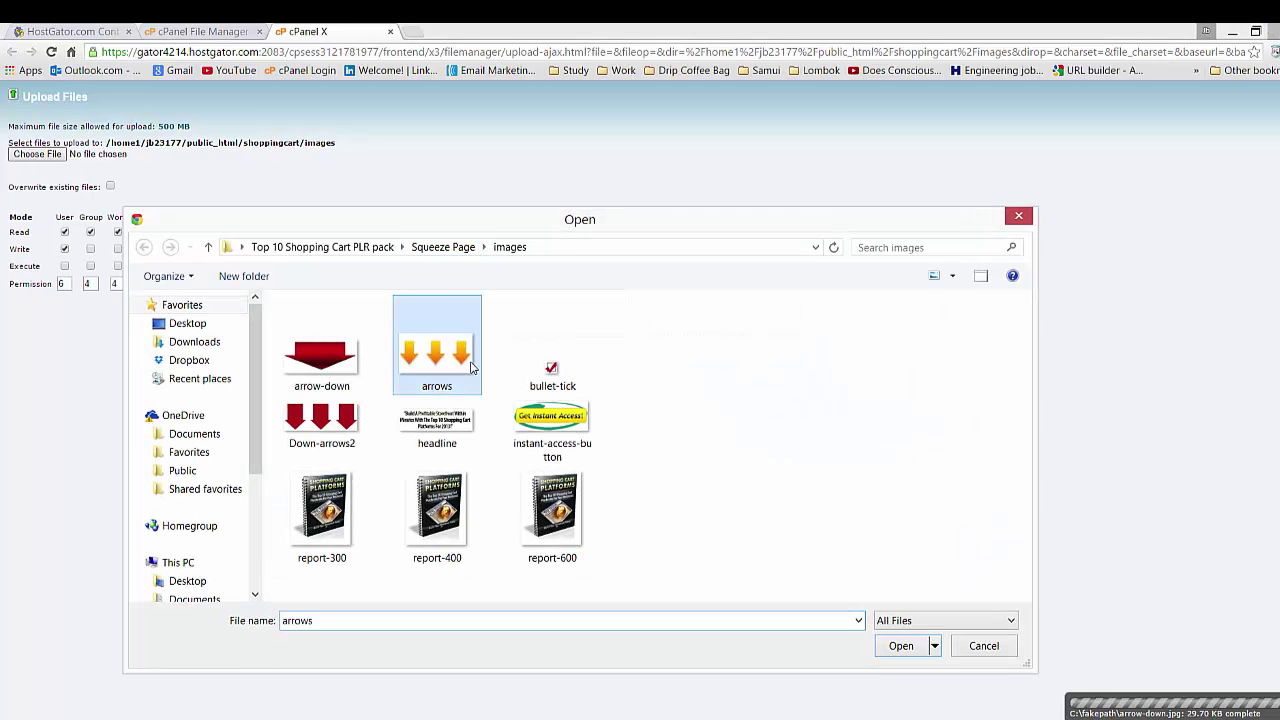
pyautogui.doubleClick(470, 366)
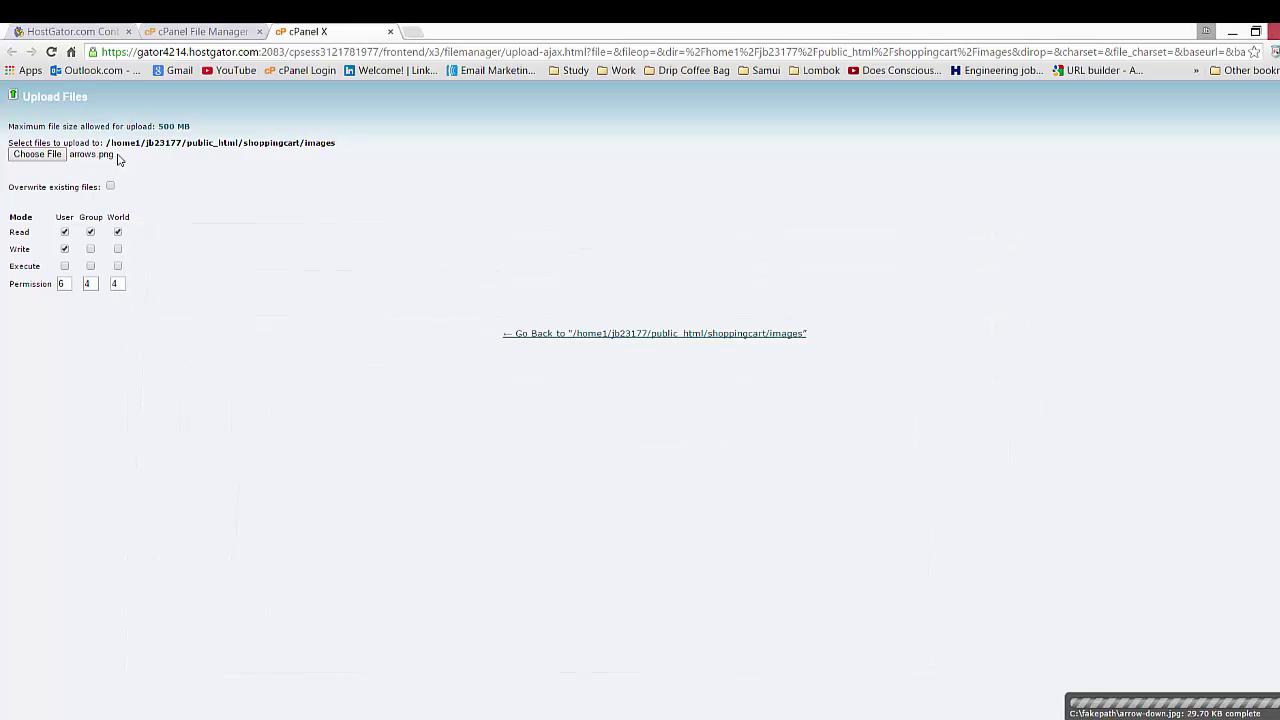
pyautogui.click(54, 158)
pyautogui.doubleClick(566, 378)
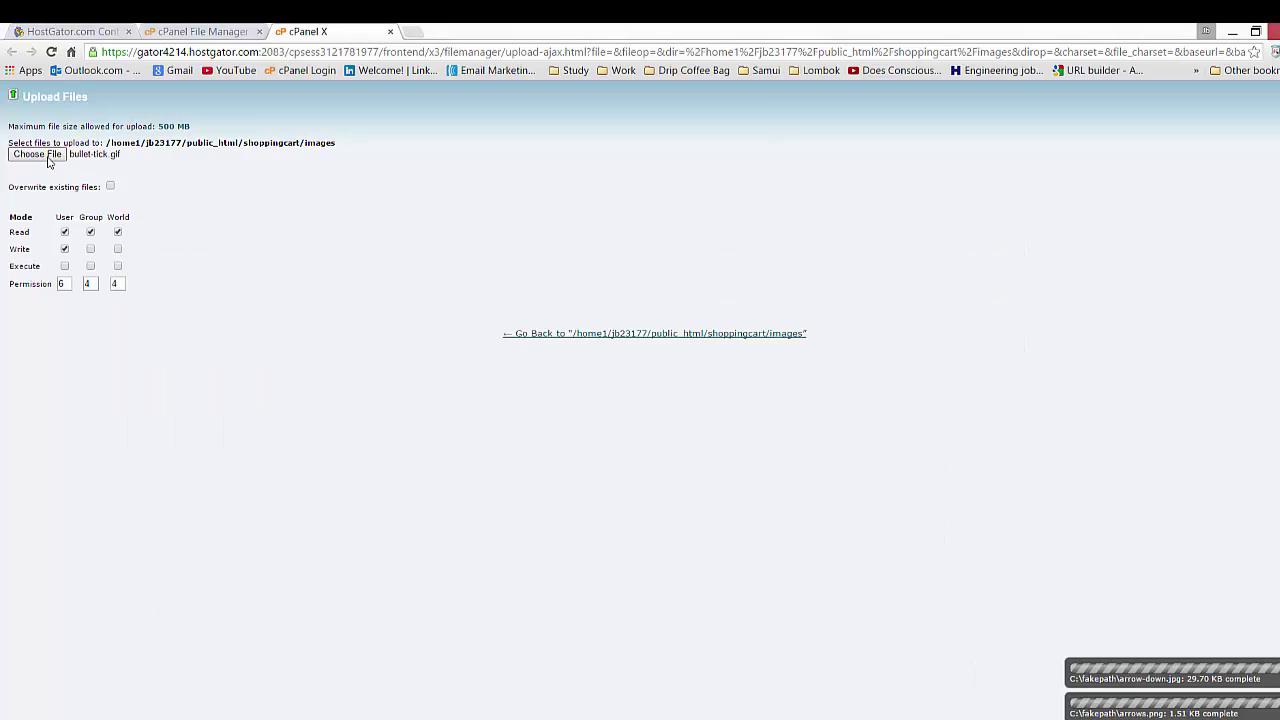
# Upload the Down-arrows2, headline and instant-access-button images.
pyautogui.click(48, 158)
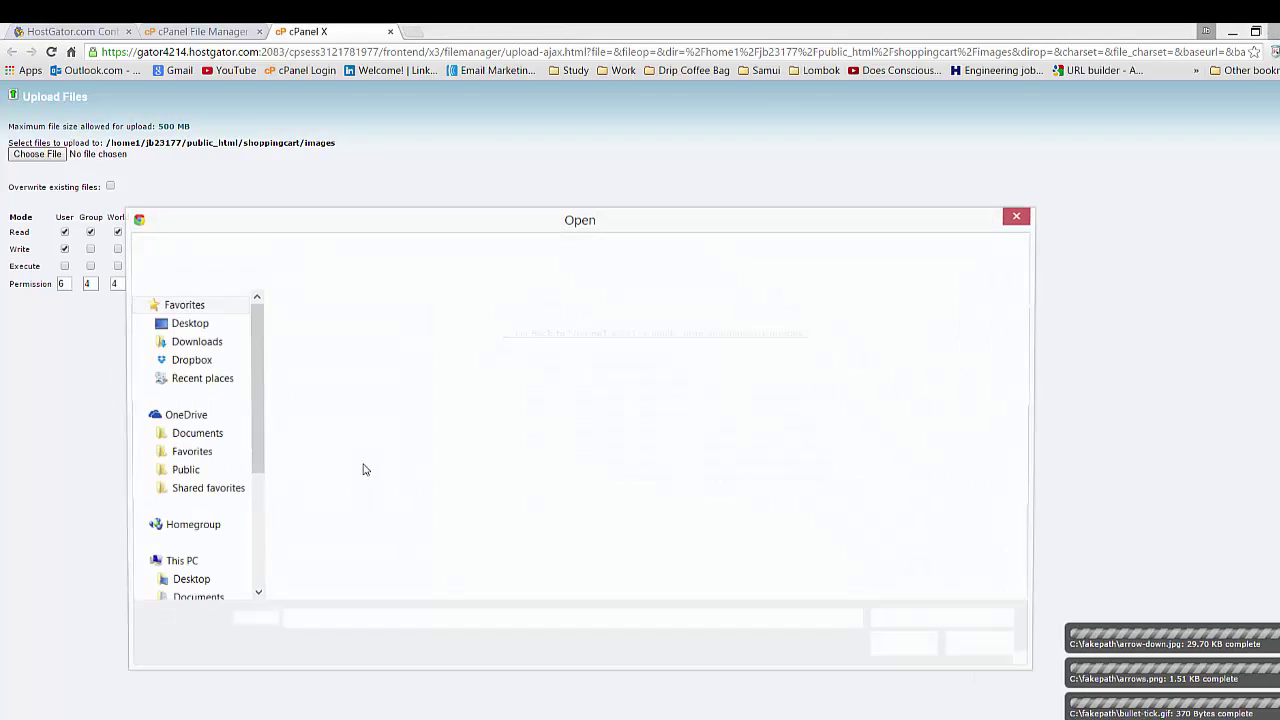
pyautogui.click(320, 428)
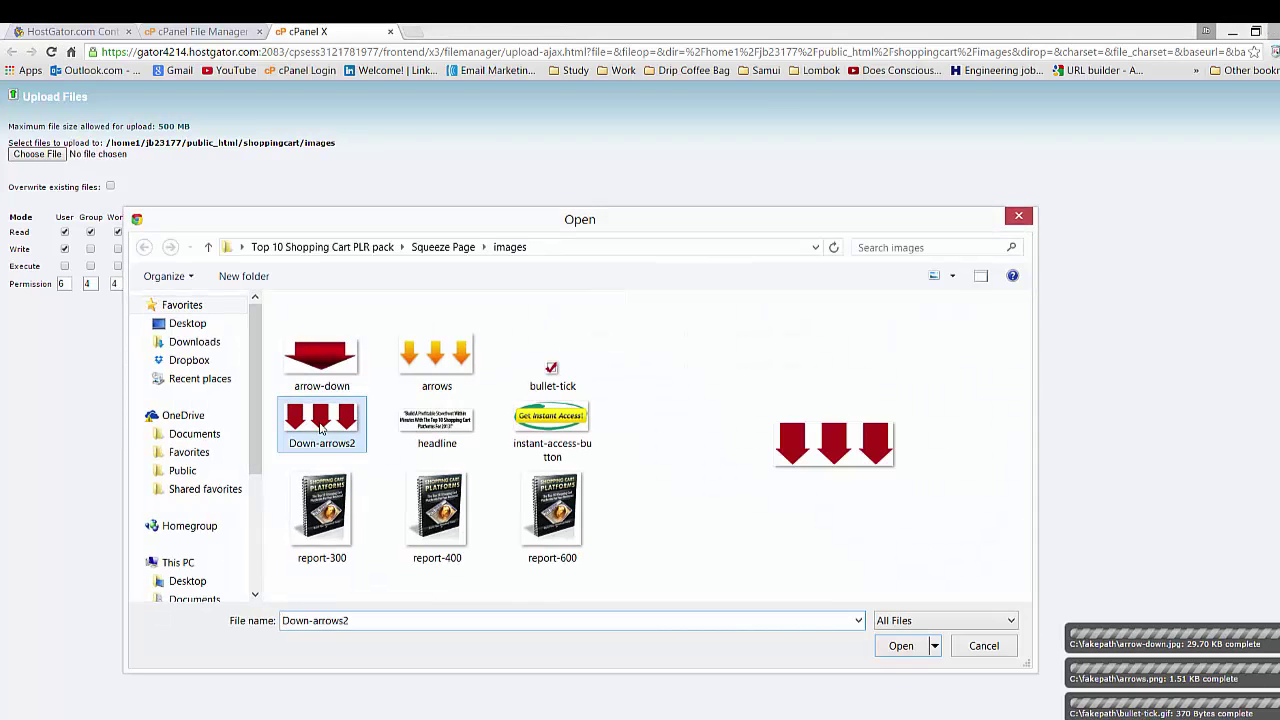
pyautogui.doubleClick(320, 428)
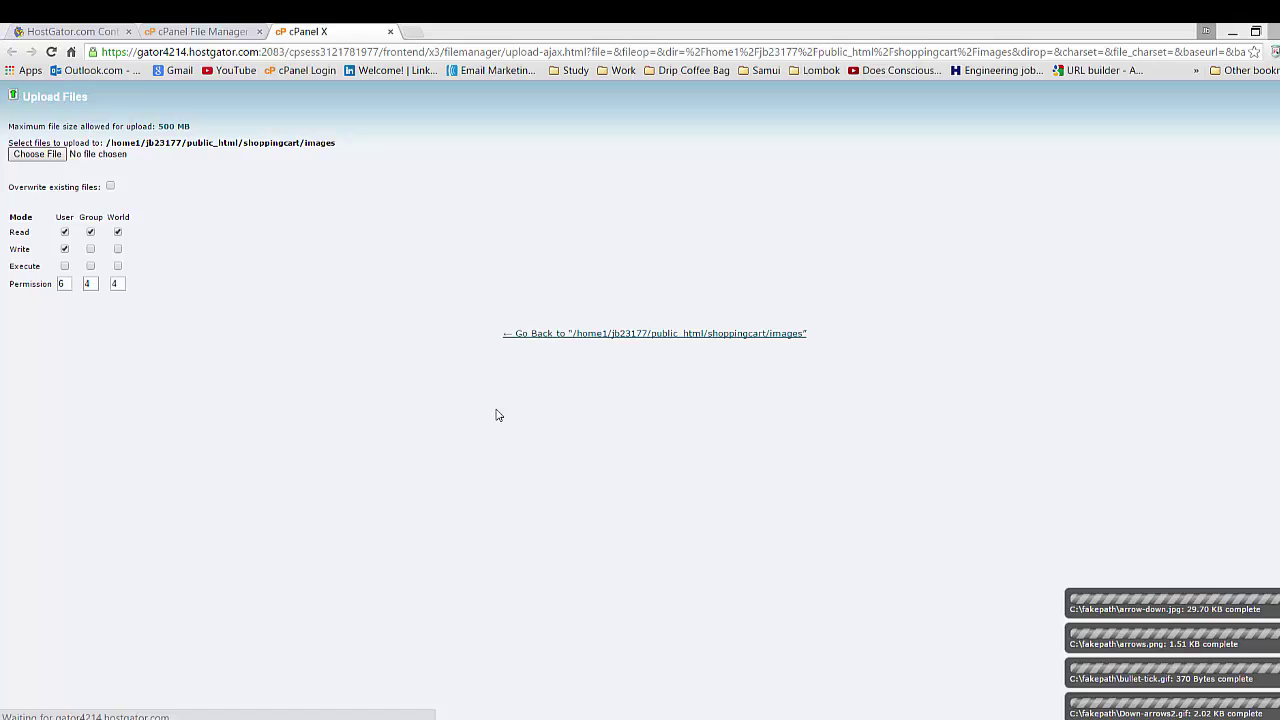
pyautogui.click(37, 154)
pyautogui.doubleClick(434, 418)
pyautogui.click(48, 152)
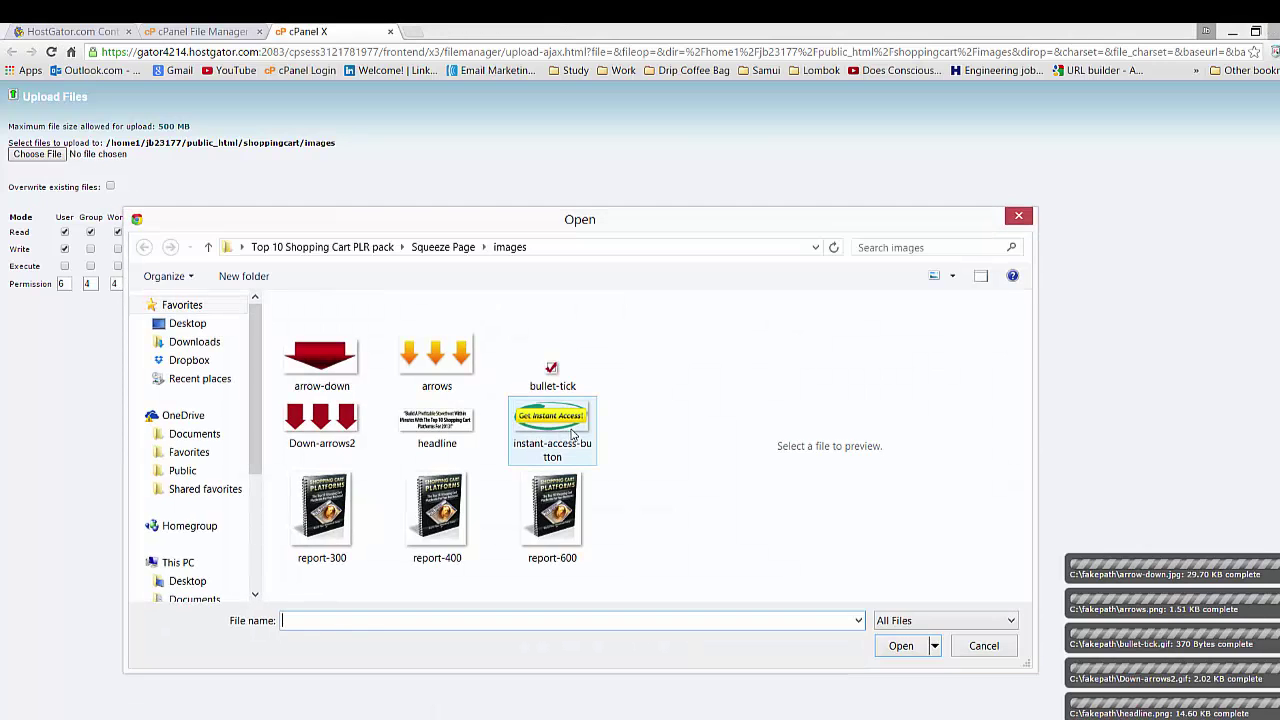
pyautogui.doubleClick(573, 432)
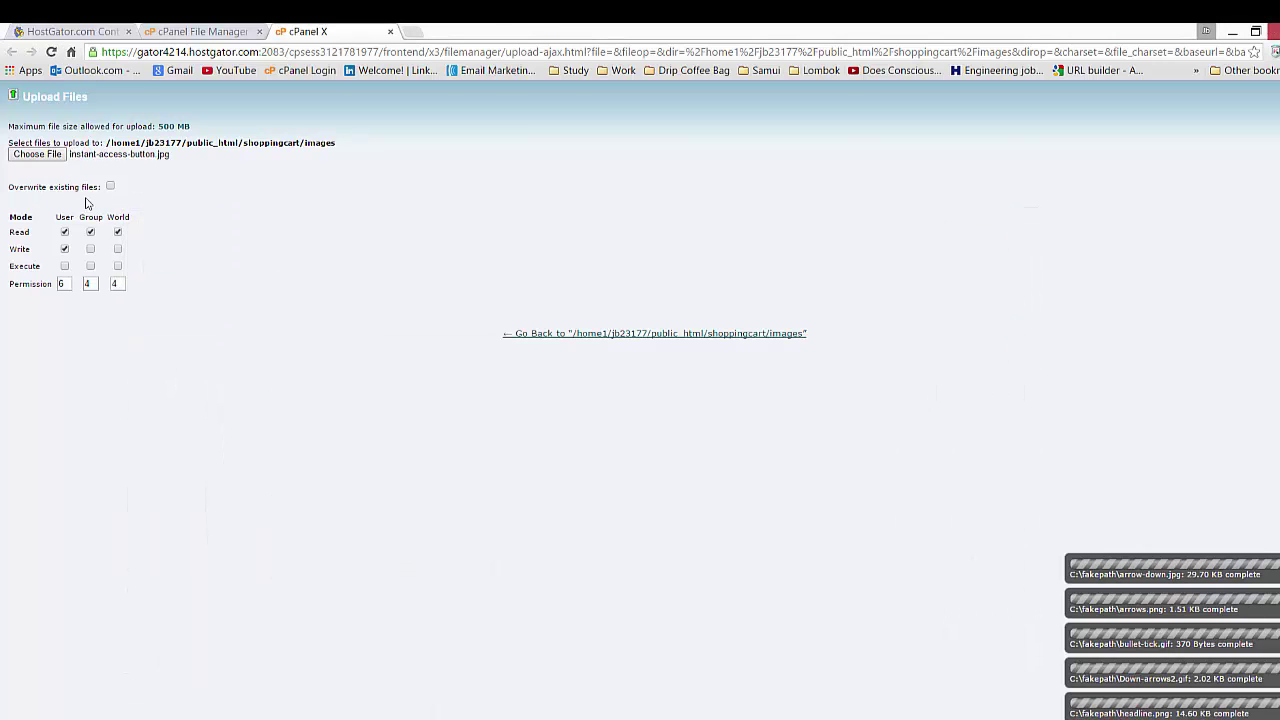
# Upload the report-300, report-400 and report-600 images.
pyautogui.click(50, 156)
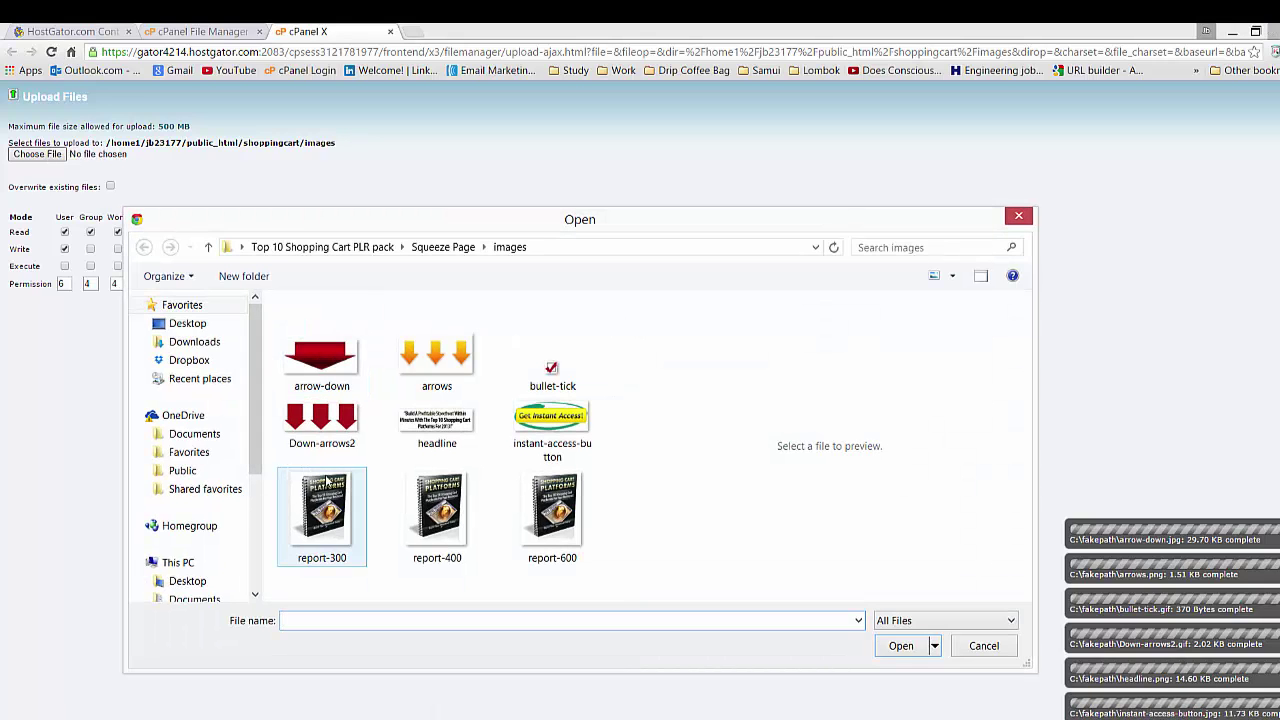
pyautogui.doubleClick(325, 481)
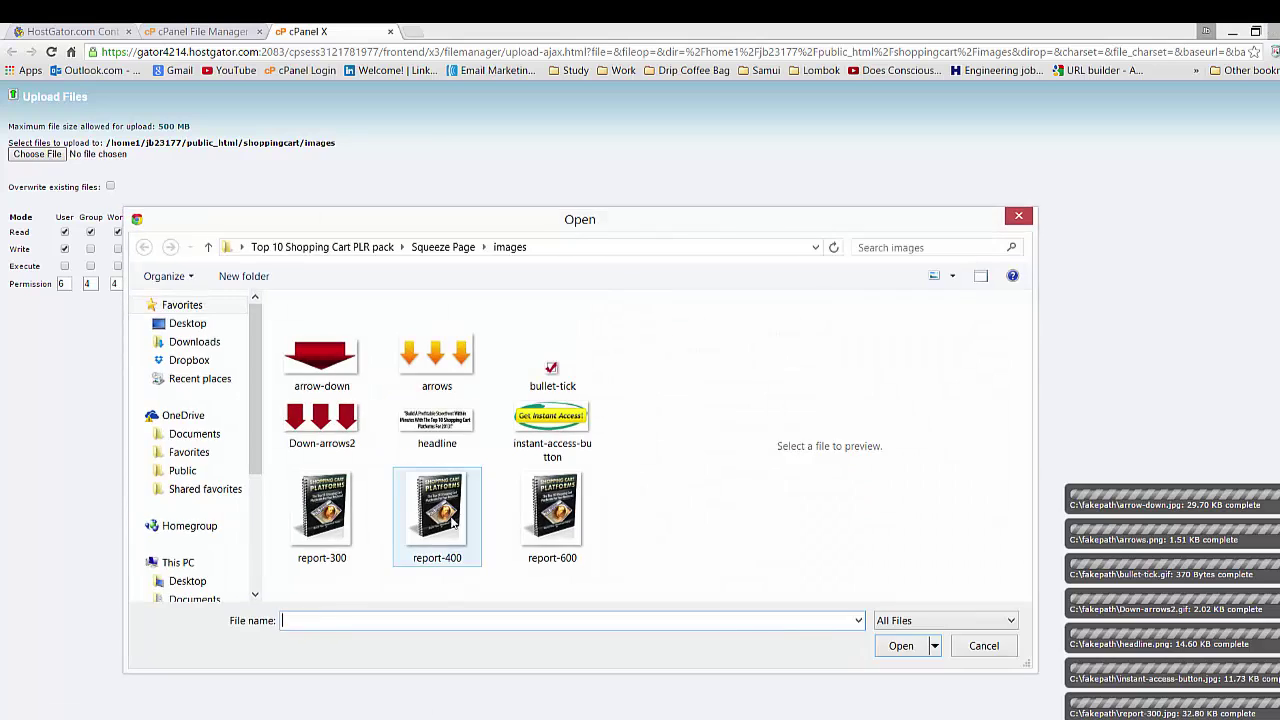
pyautogui.doubleClick(437, 515)
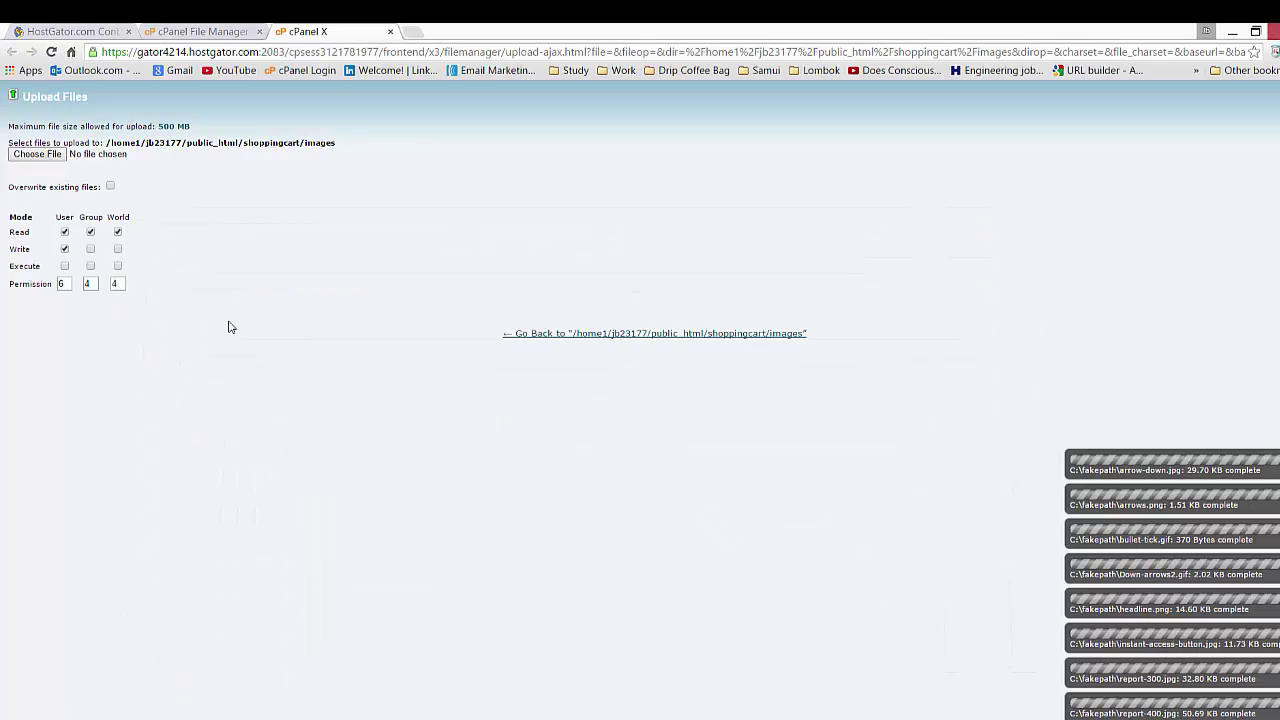
pyautogui.click(37, 154)
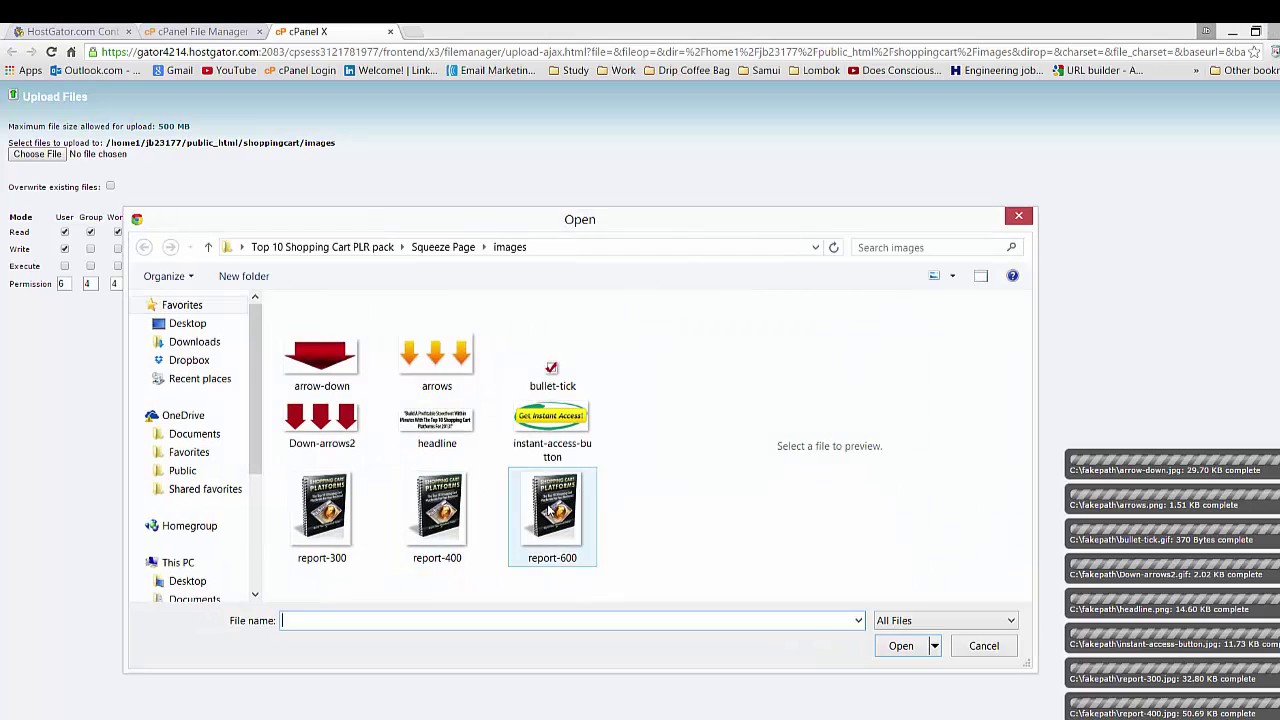
pyautogui.doubleClick(551, 507)
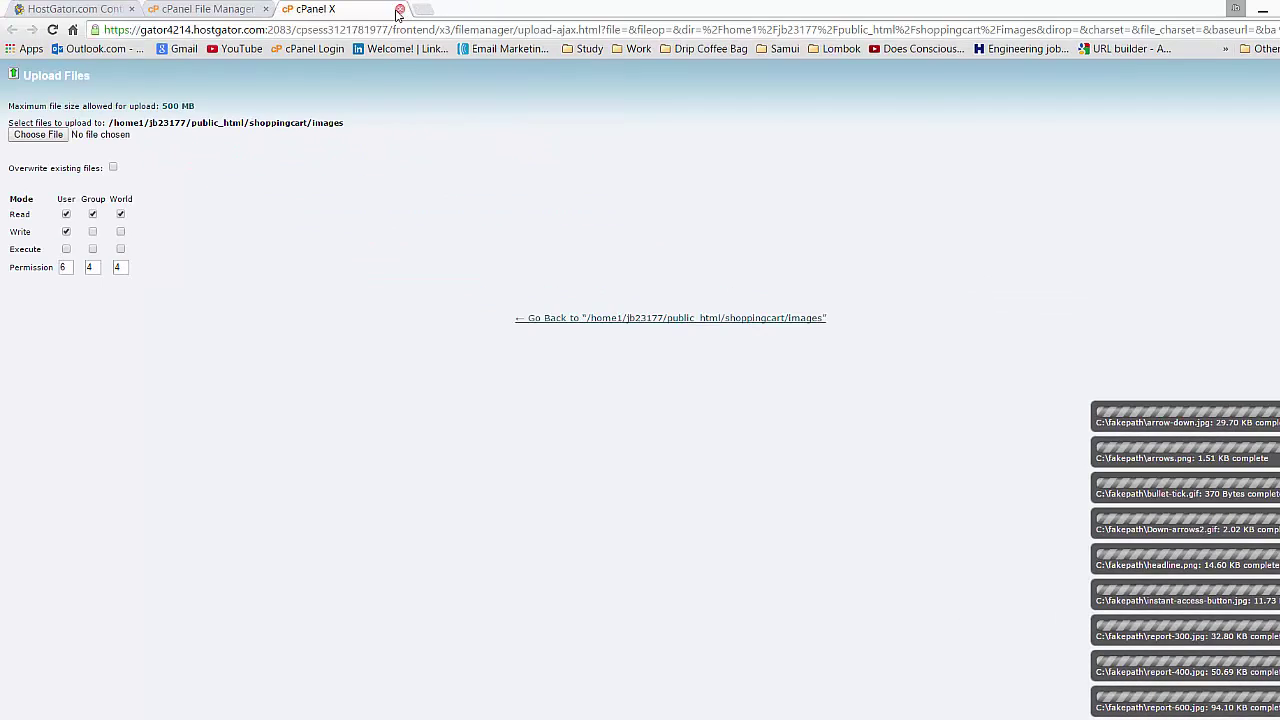
# Close the upload tab, verify the nine images, and go back to shoppingcart.
pyautogui.click(401, 9)
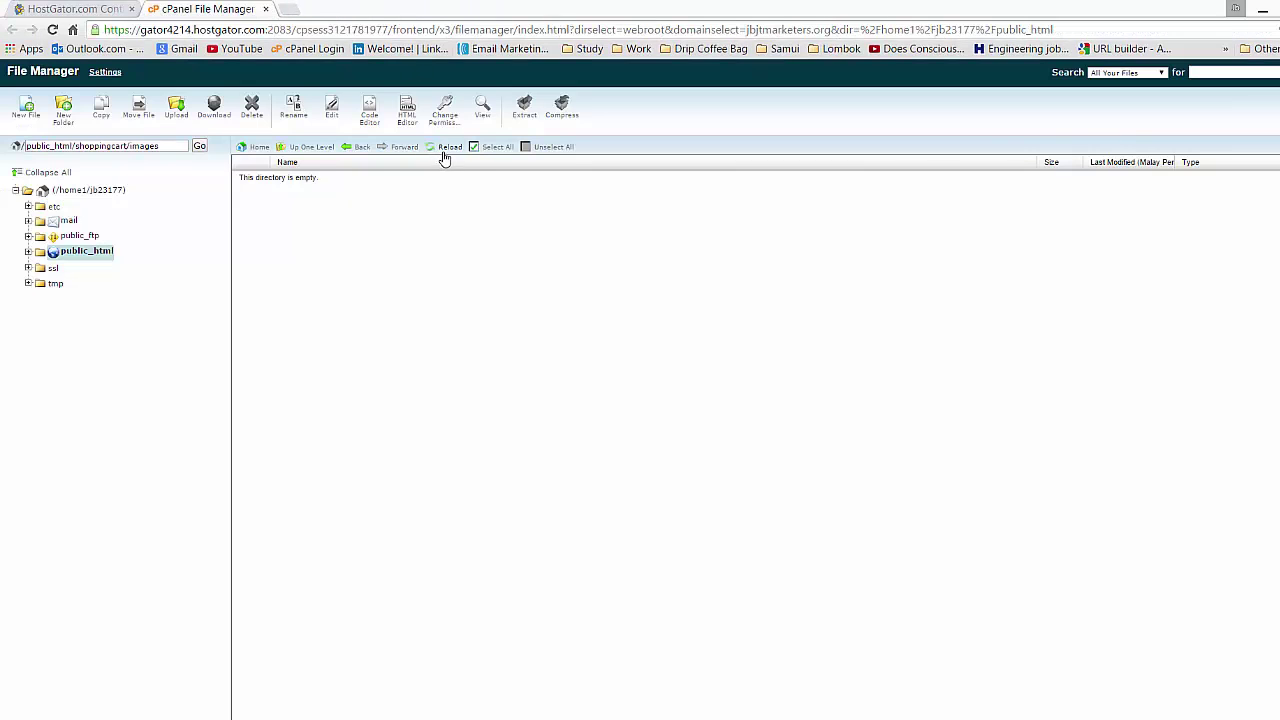
pyautogui.moveTo(325, 292); pyautogui.dragTo(374, 168)
pyautogui.click(481, 424)
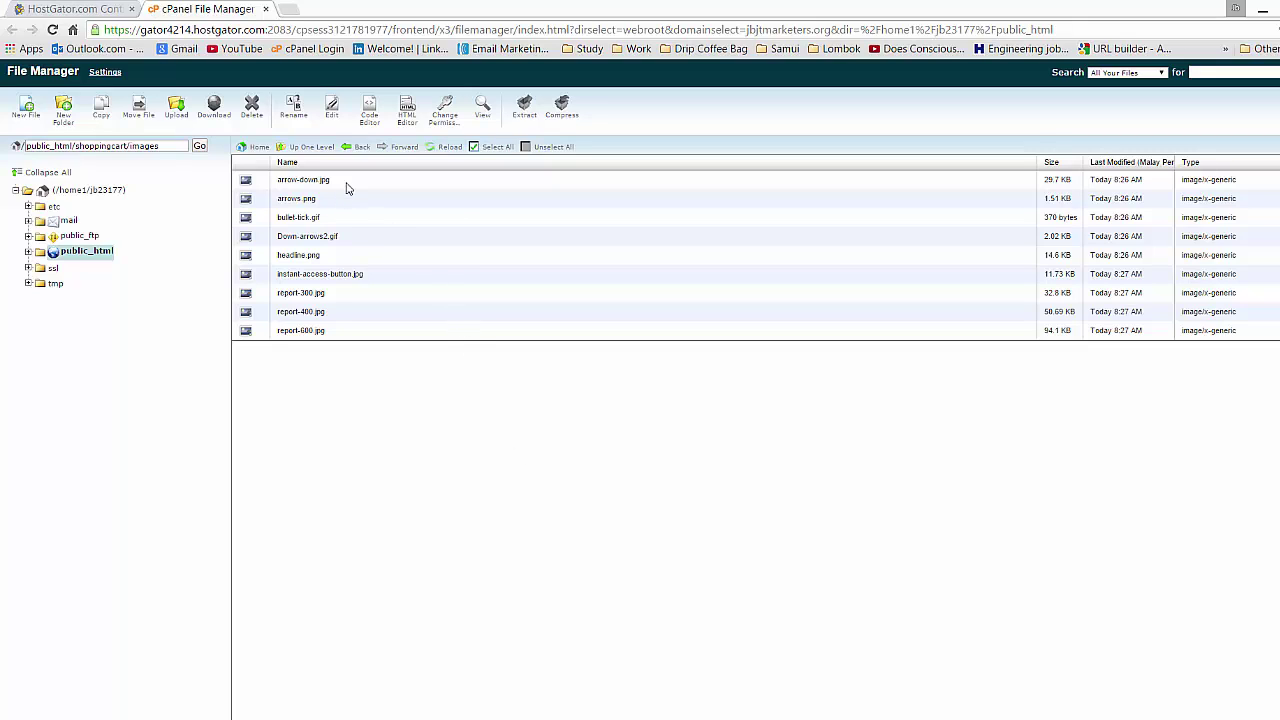
pyautogui.click(350, 148)
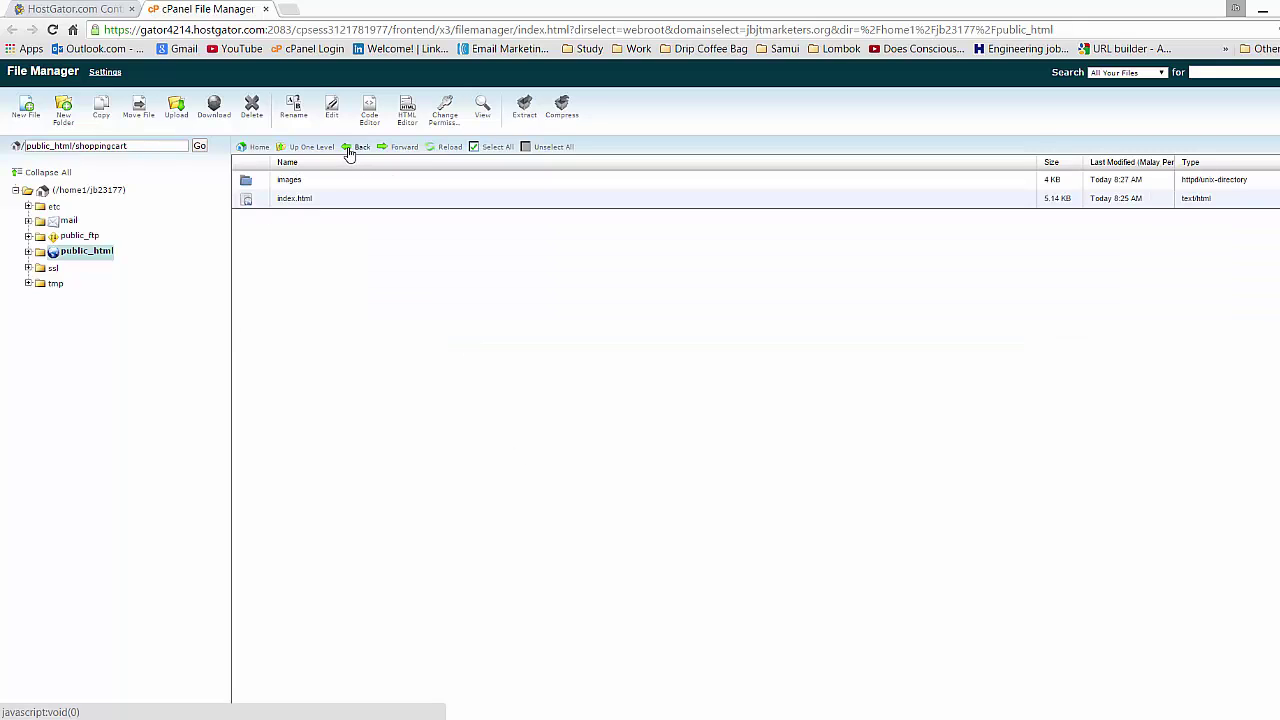
pyautogui.click(350, 205)
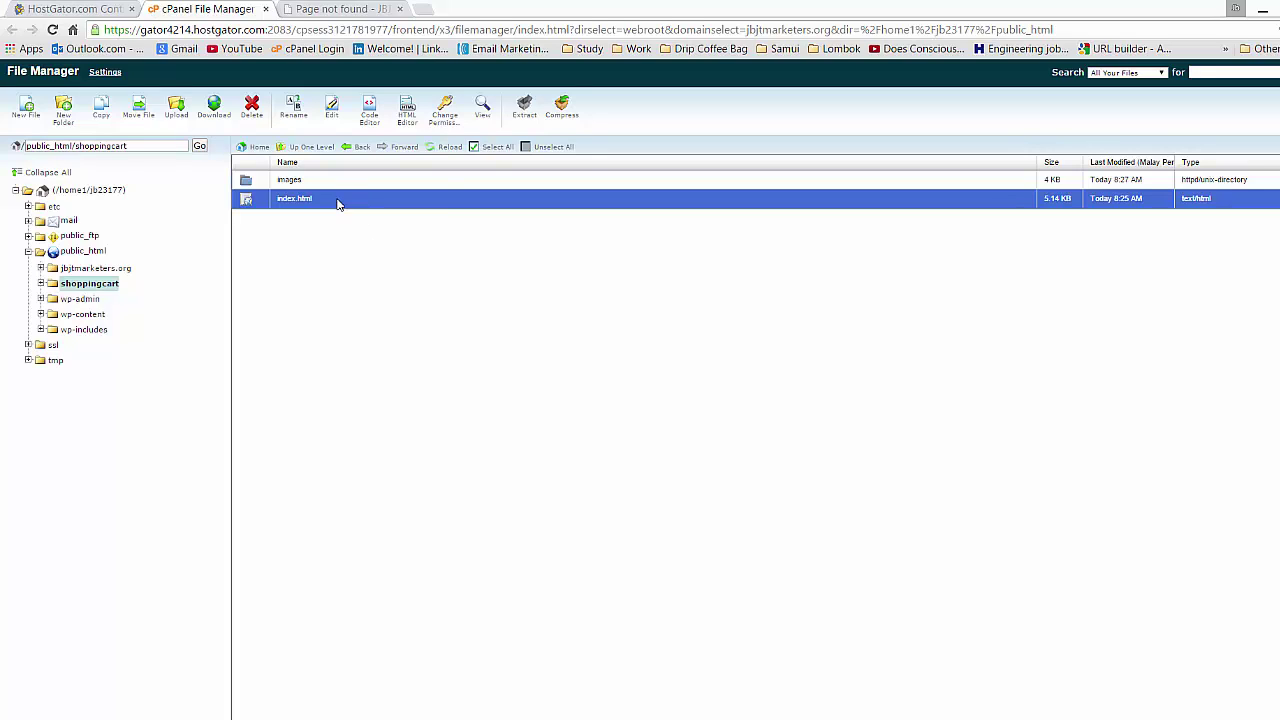
# Copy index.html's full server path from its Rename details and close the Page not found tab.
pyautogui.rightClick(338, 204)
pyautogui.click(405, 339)
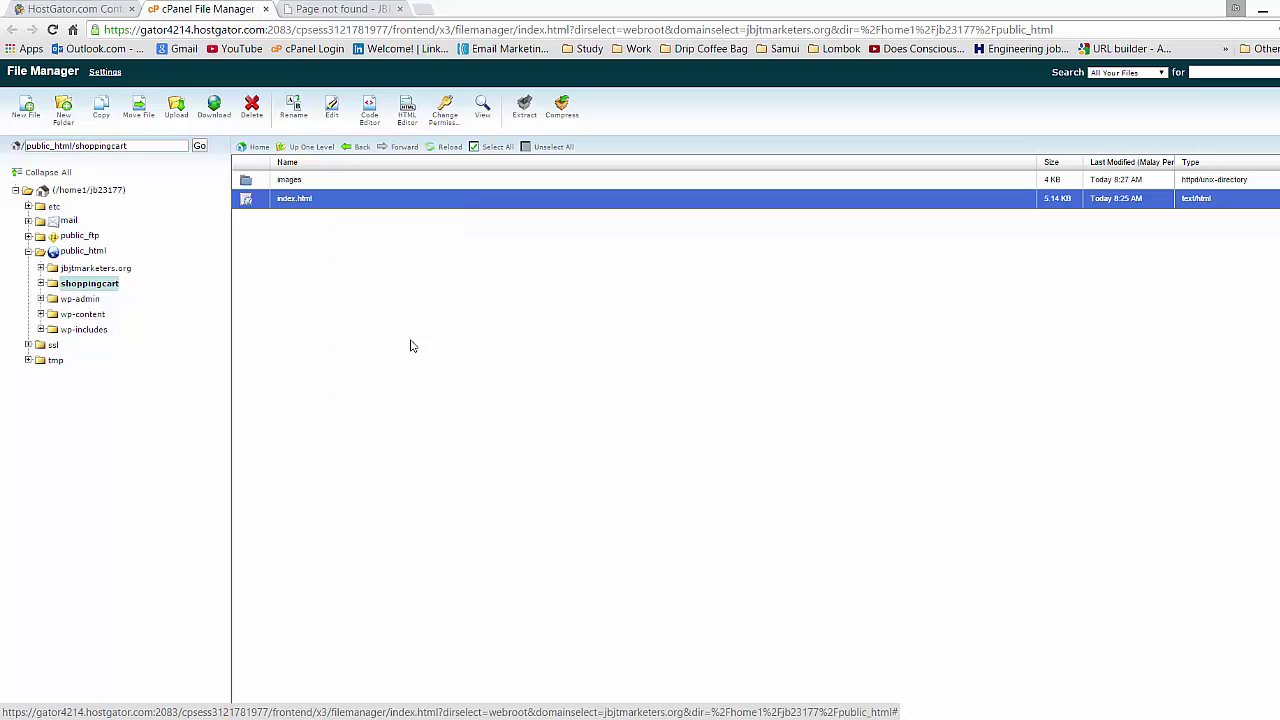
pyautogui.tripleClick(625, 403)
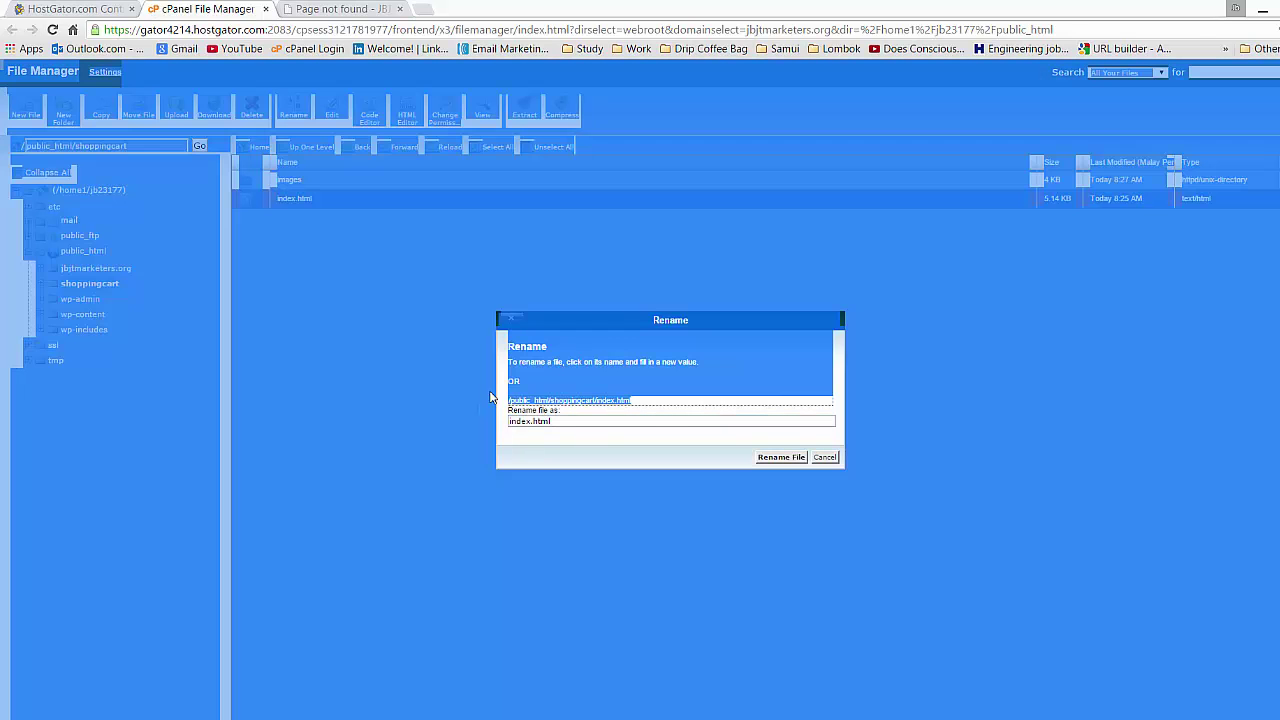
pyautogui.click(652, 405)
pyautogui.tripleClick(654, 403)
pyautogui.tripleClick(652, 397)
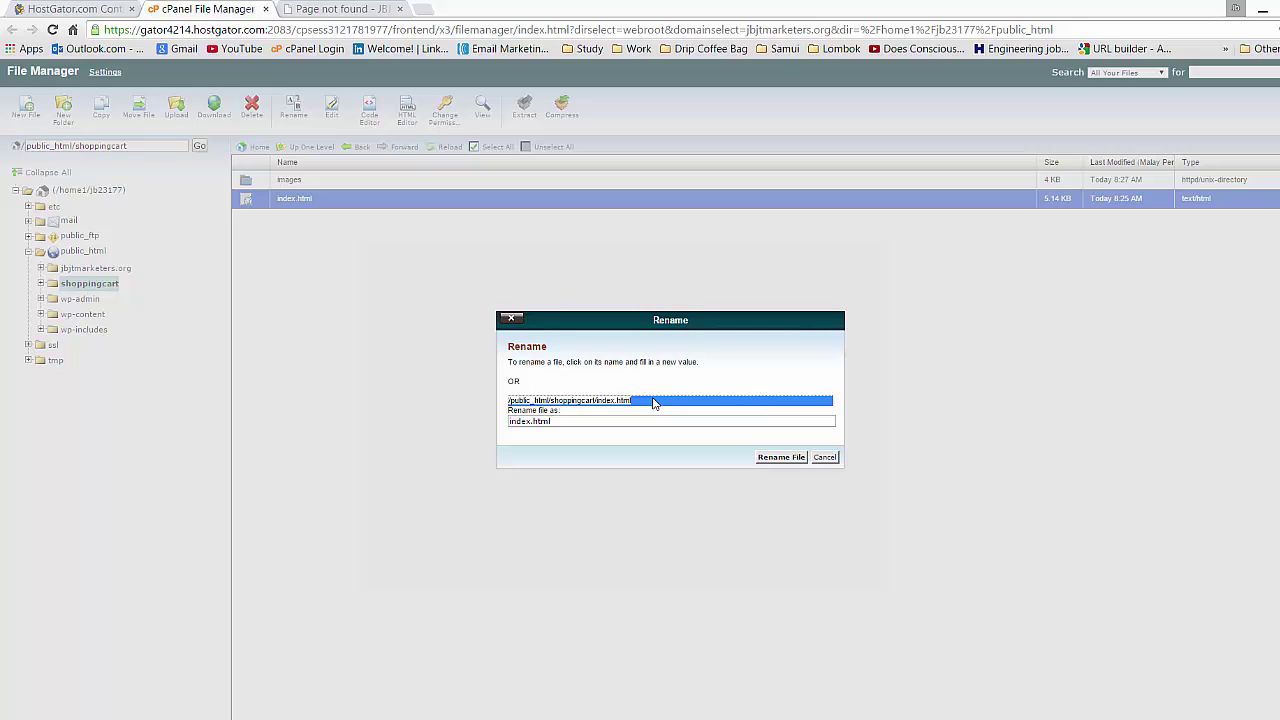
pyautogui.click(399, 8)
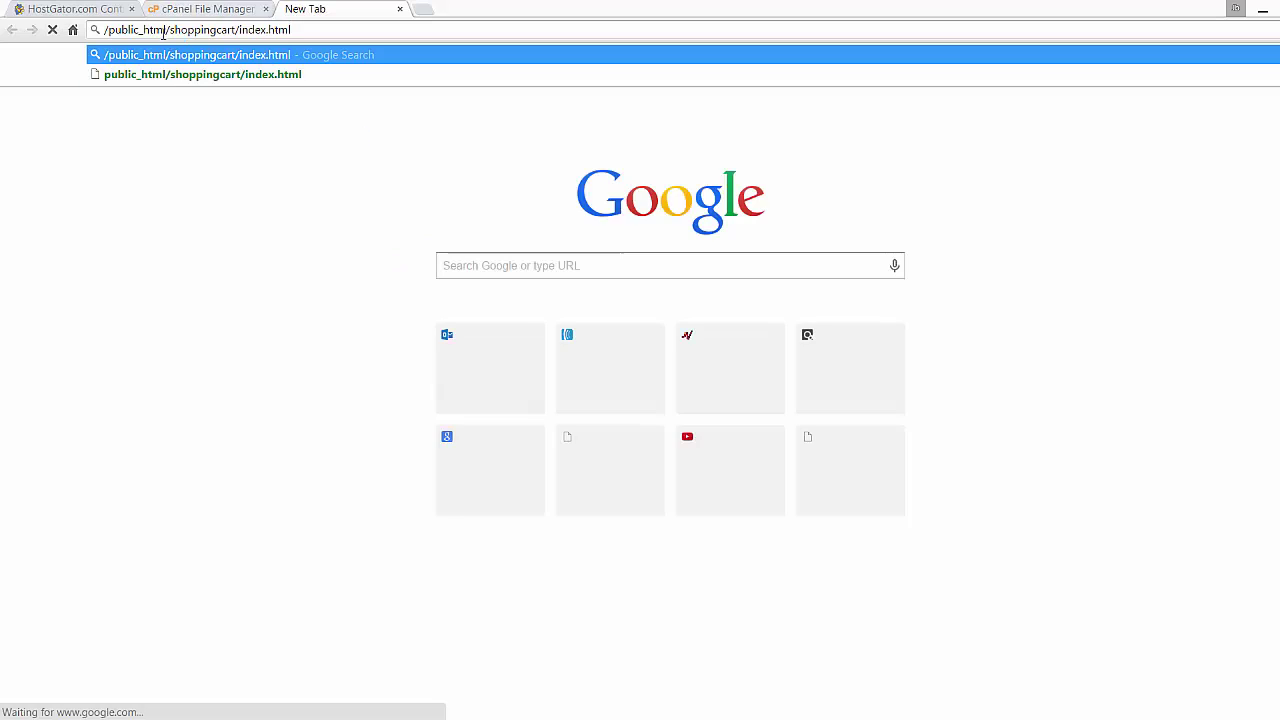
pyautogui.moveTo(166, 30); pyautogui.dragTo(103, 30)
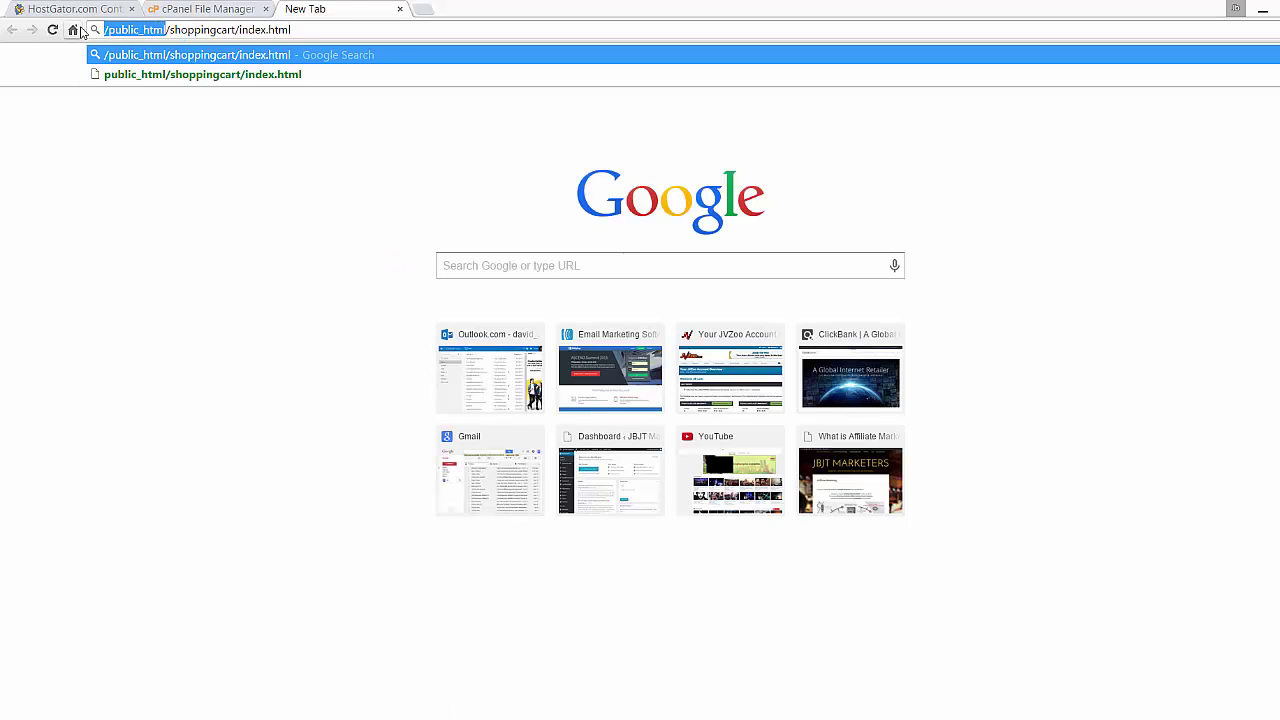
pyautogui.write('http://e')
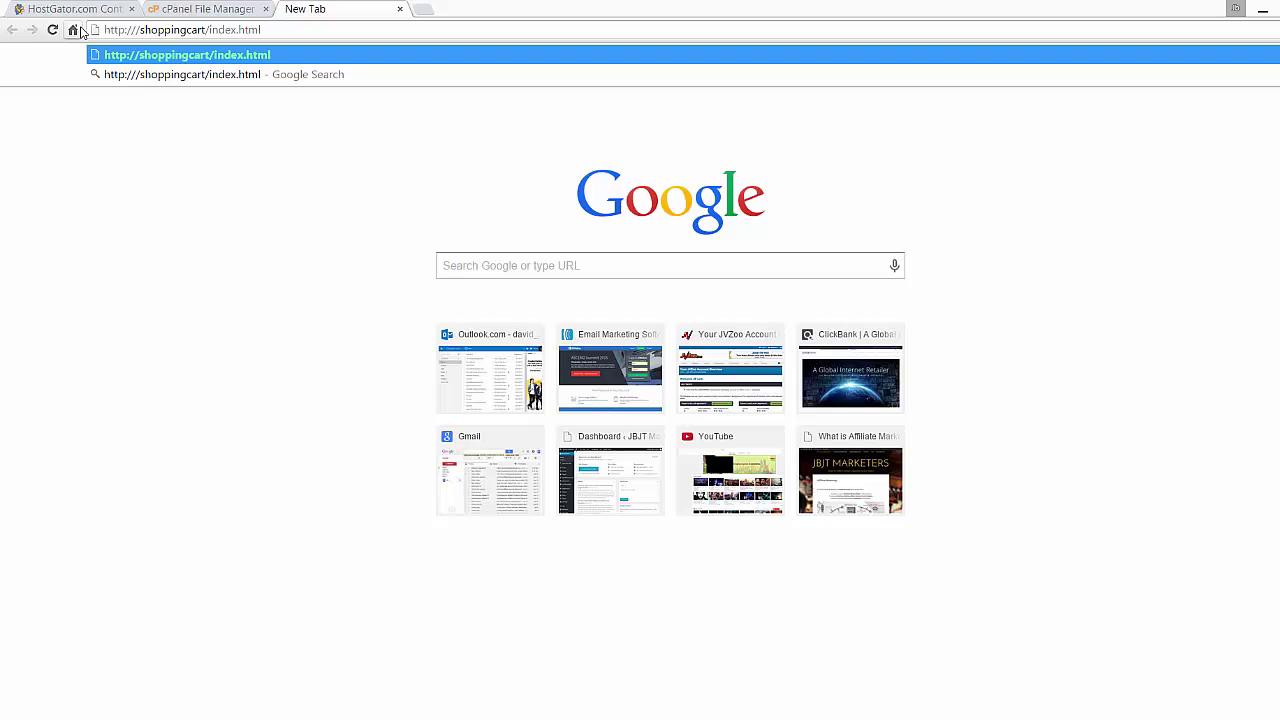
pyautogui.write('lectron')
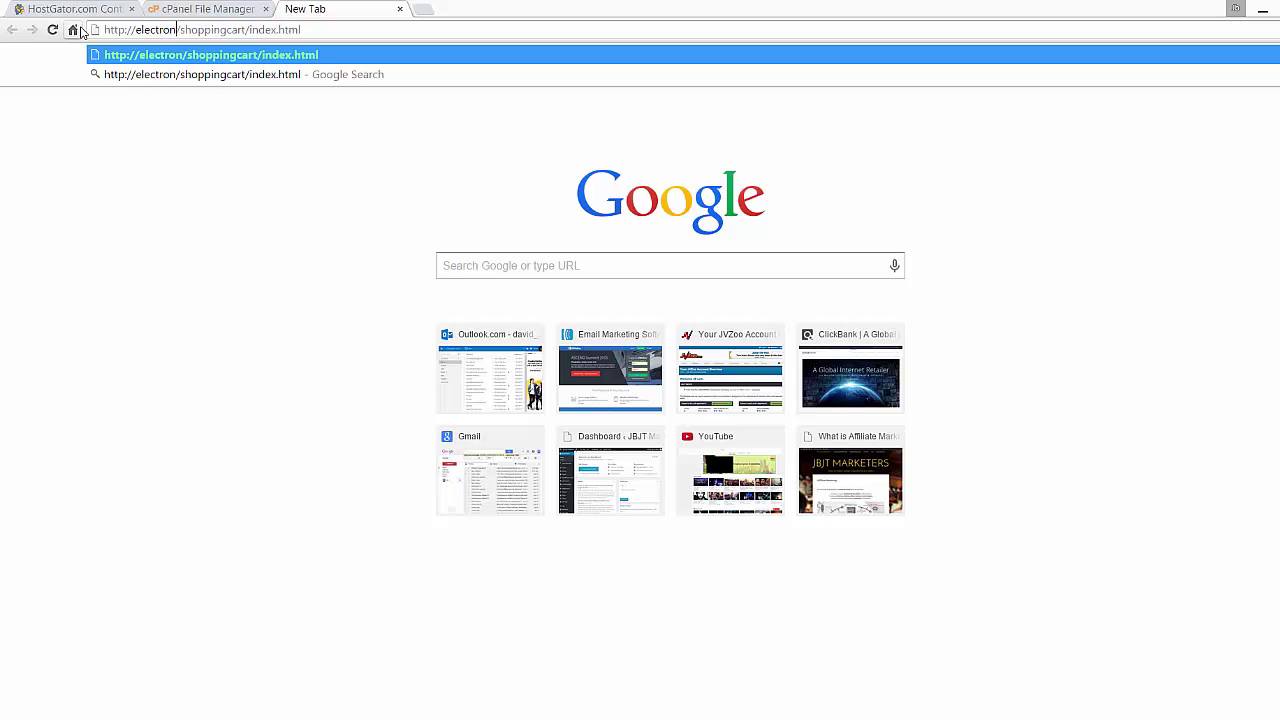
pyautogui.write('ic-vapor.or')
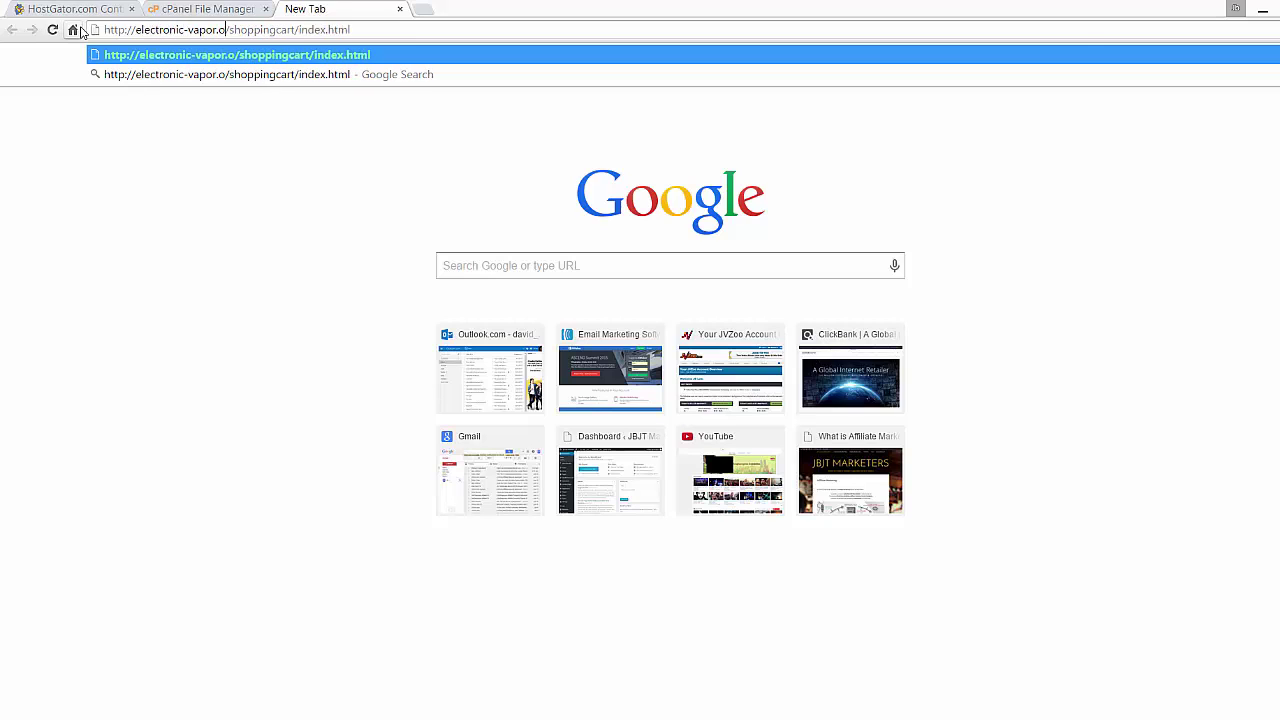
pyautogui.write('g')
pyautogui.press('Return')
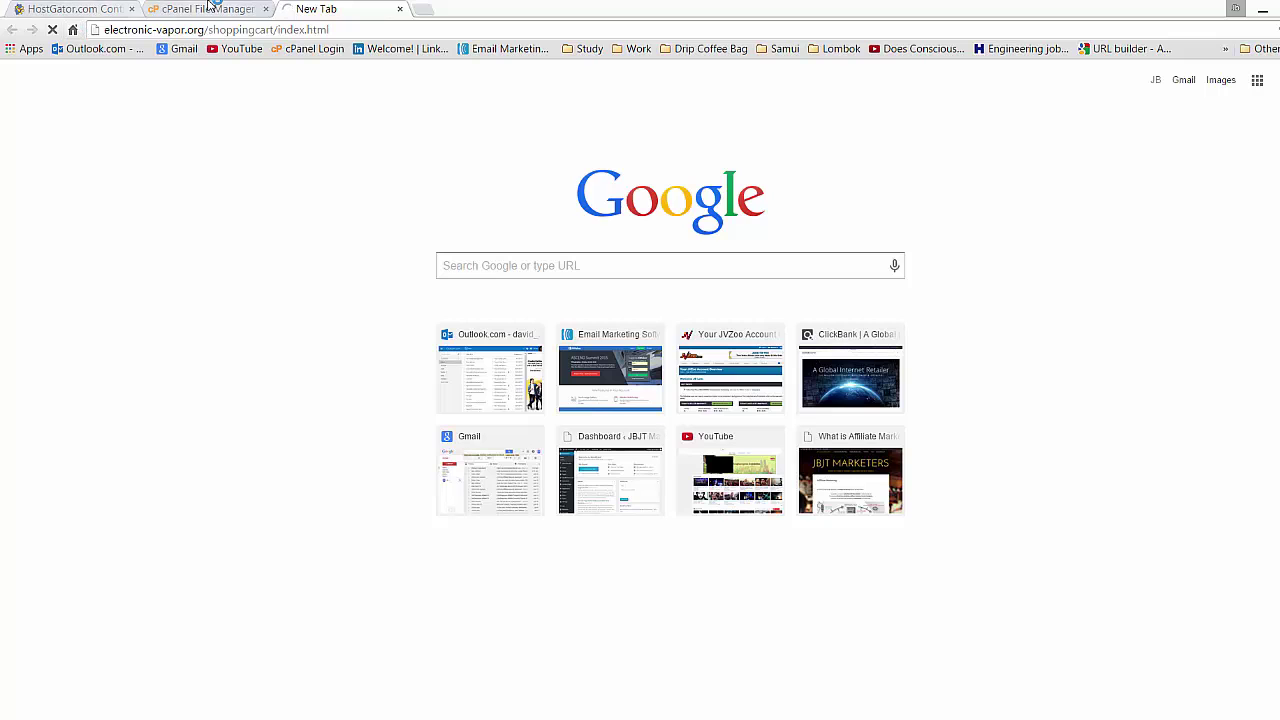
# Scroll the live squeeze page to check its headline, report cover and graphics.
pyautogui.scroll(-1, 952, 433)
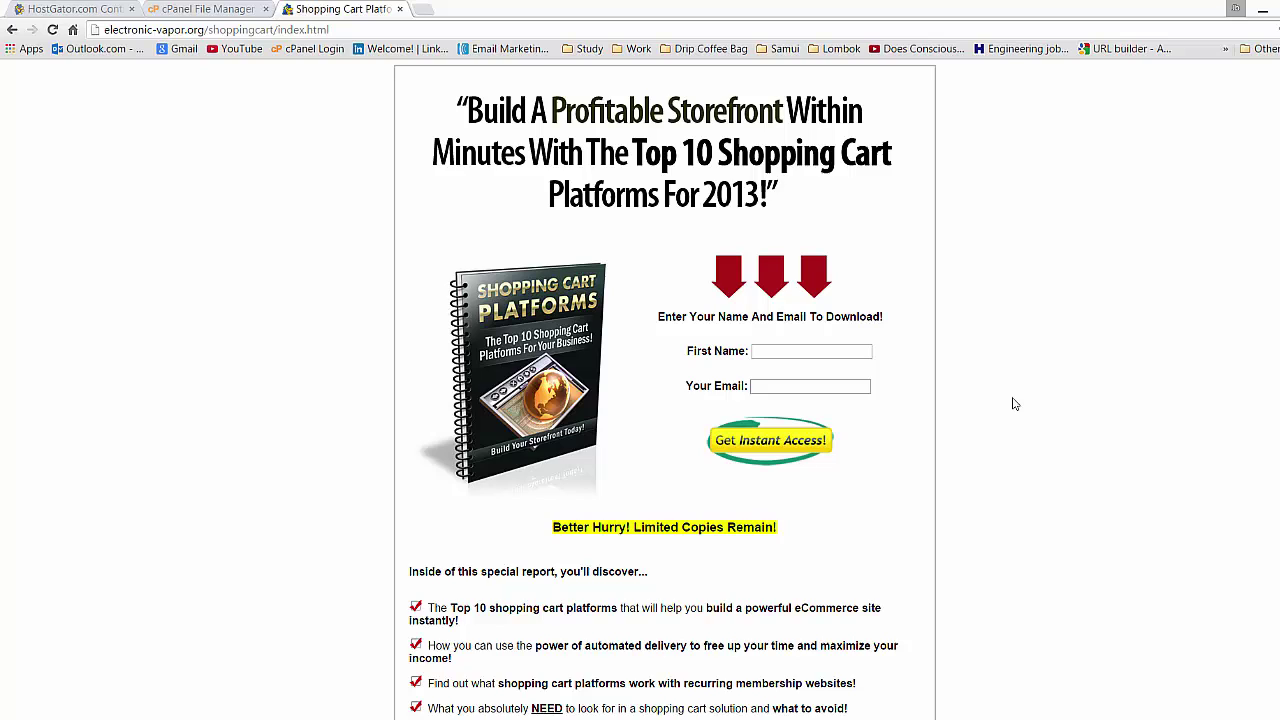
pyautogui.scroll(1, 988, 337)
pyautogui.scroll(-1, 1000, 321)
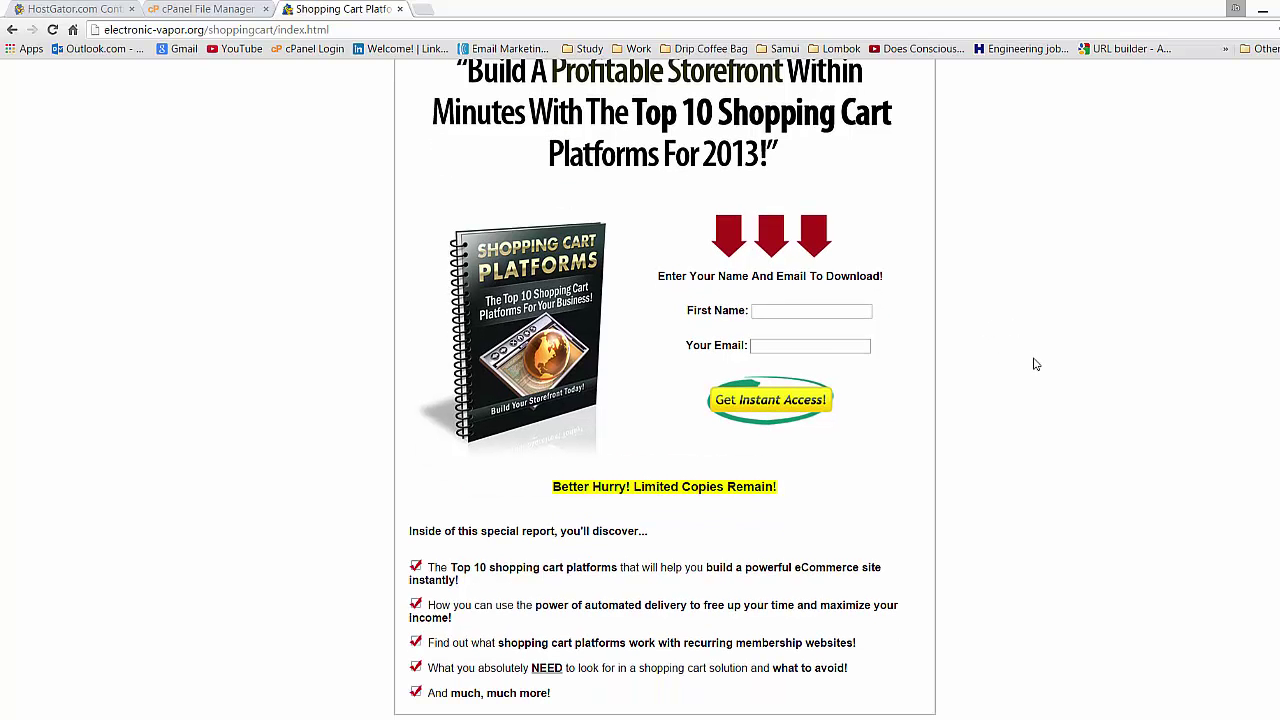
pyautogui.scroll(1, 1048, 427)
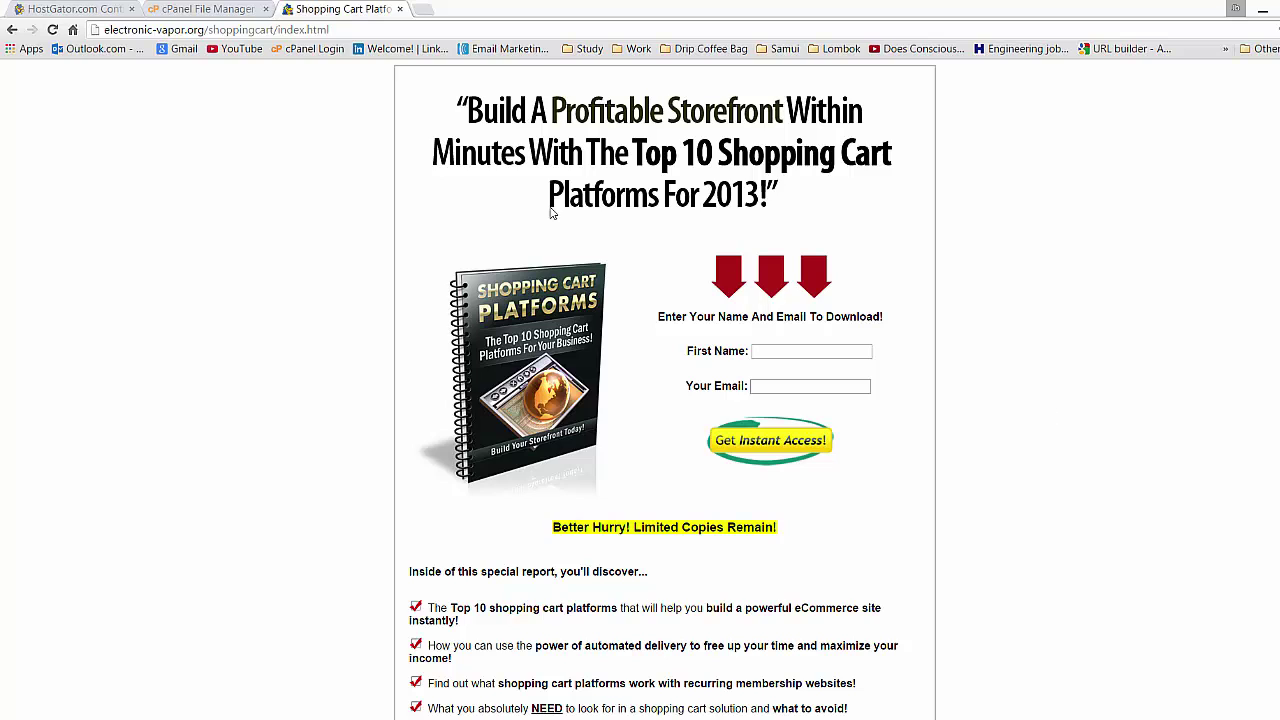
pyautogui.scroll(-1, 731, 334)
pyautogui.scroll(1, 980, 409)
# Compare the page address with the index.html path in the File Manager tab.
pyautogui.moveTo(382, 28); pyautogui.dragTo(99, 30)
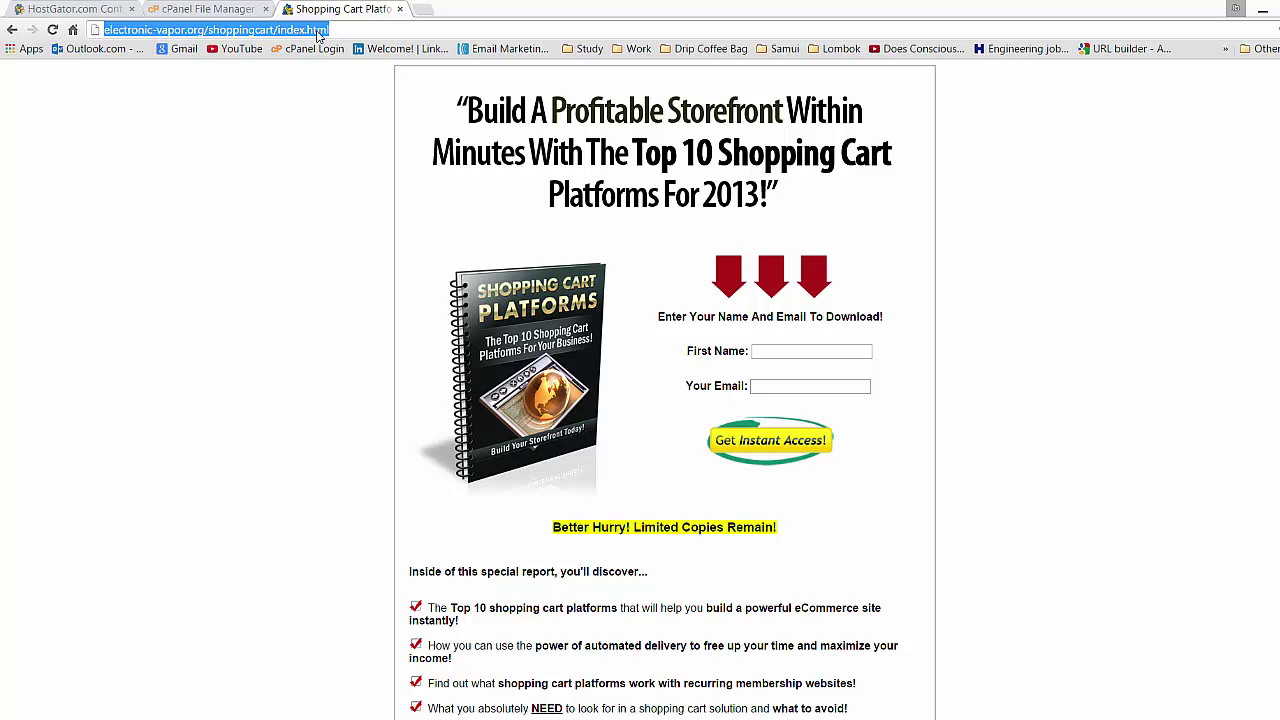
pyautogui.moveTo(324, 31); pyautogui.dragTo(288, 30)
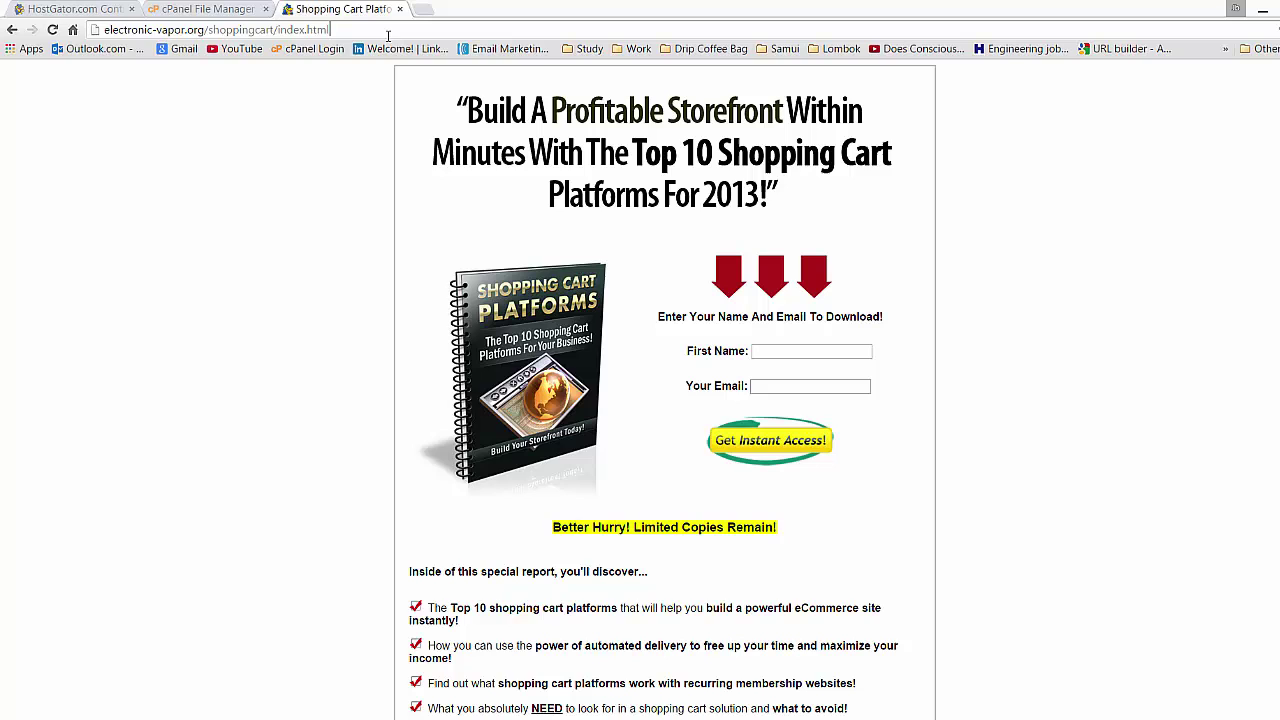
pyautogui.moveTo(388, 34); pyautogui.dragTo(93, 25)
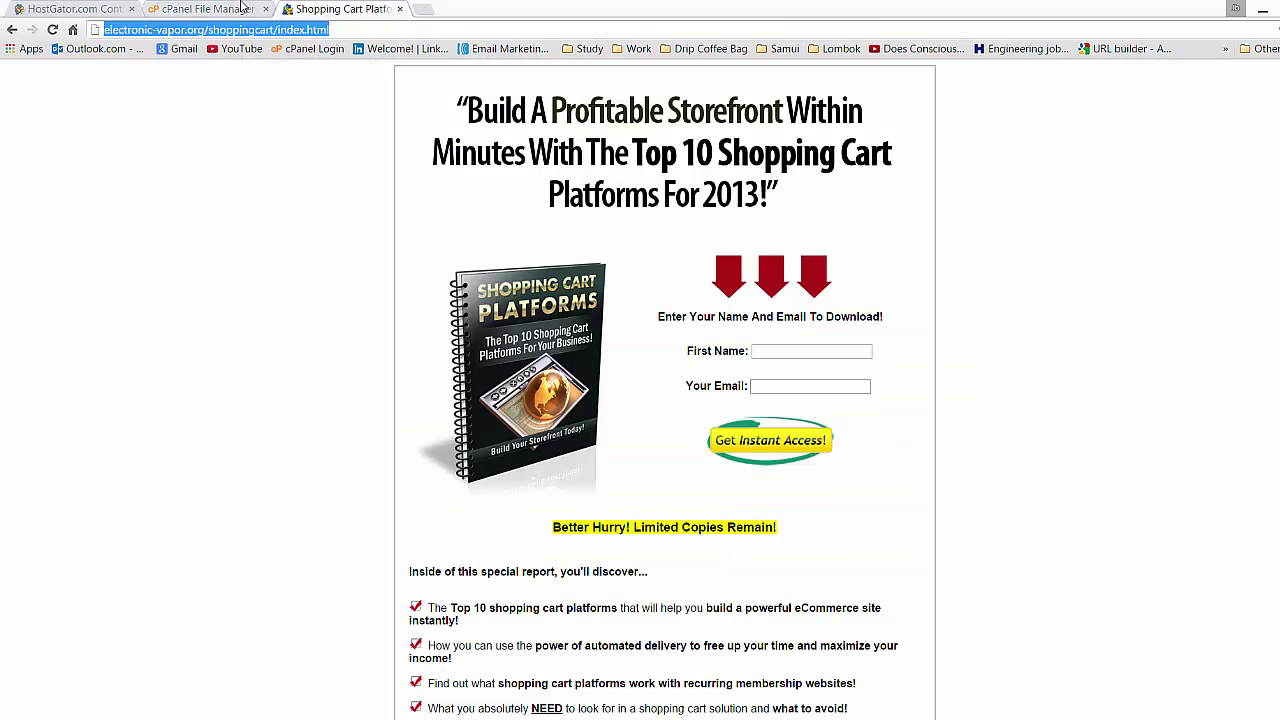
pyautogui.click(250, 8)
pyautogui.click(338, 9)
pyautogui.click(204, 8)
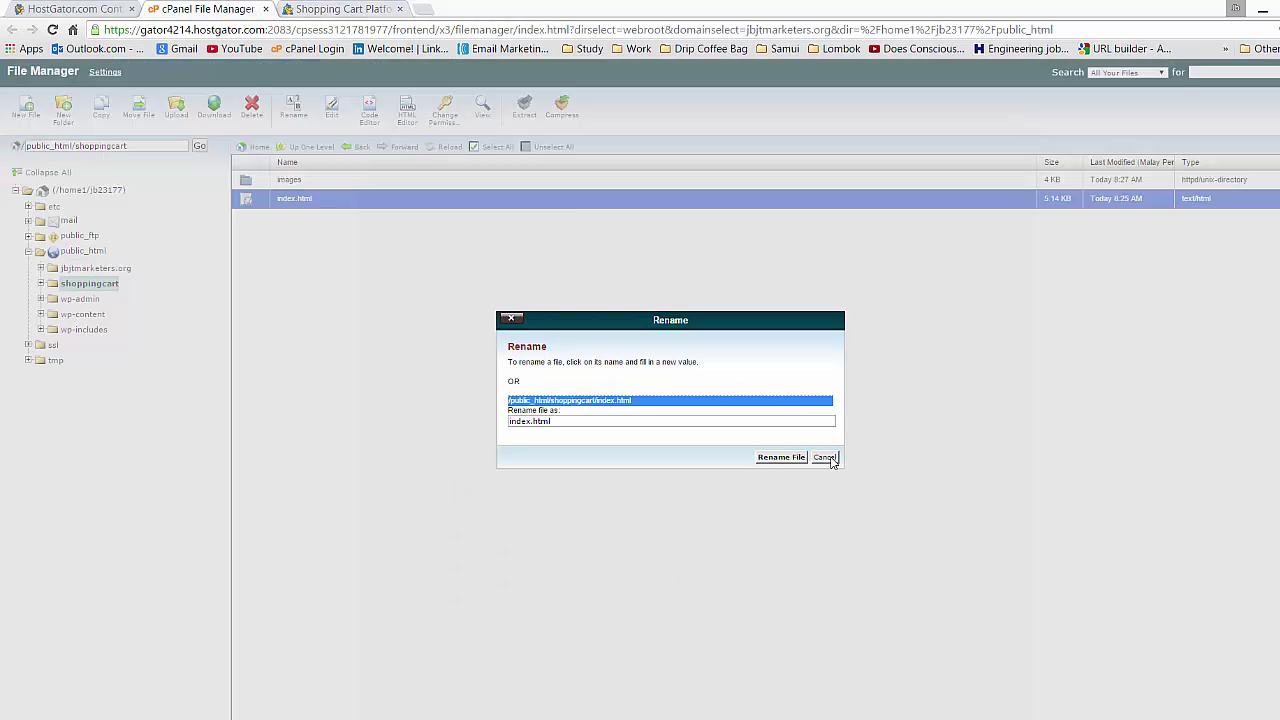
pyautogui.click(345, 8)
pyautogui.click(363, 30)
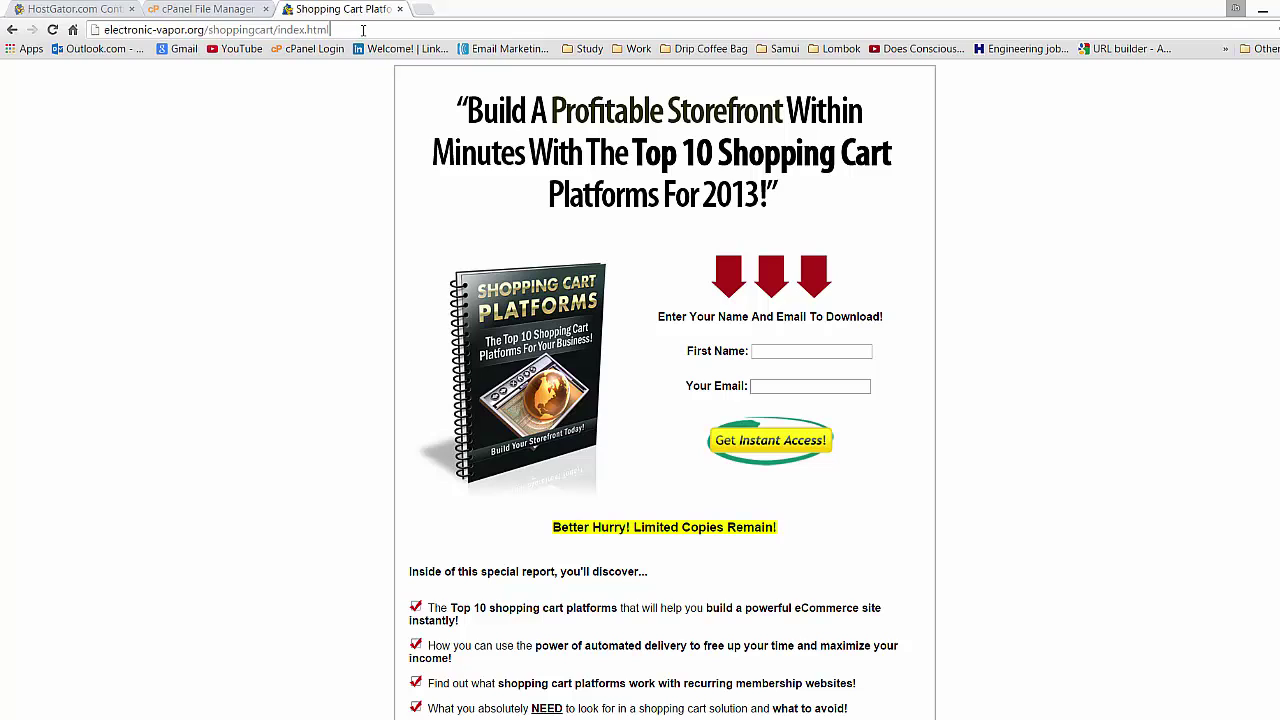
pyautogui.moveTo(355, 30); pyautogui.dragTo(95, 42)
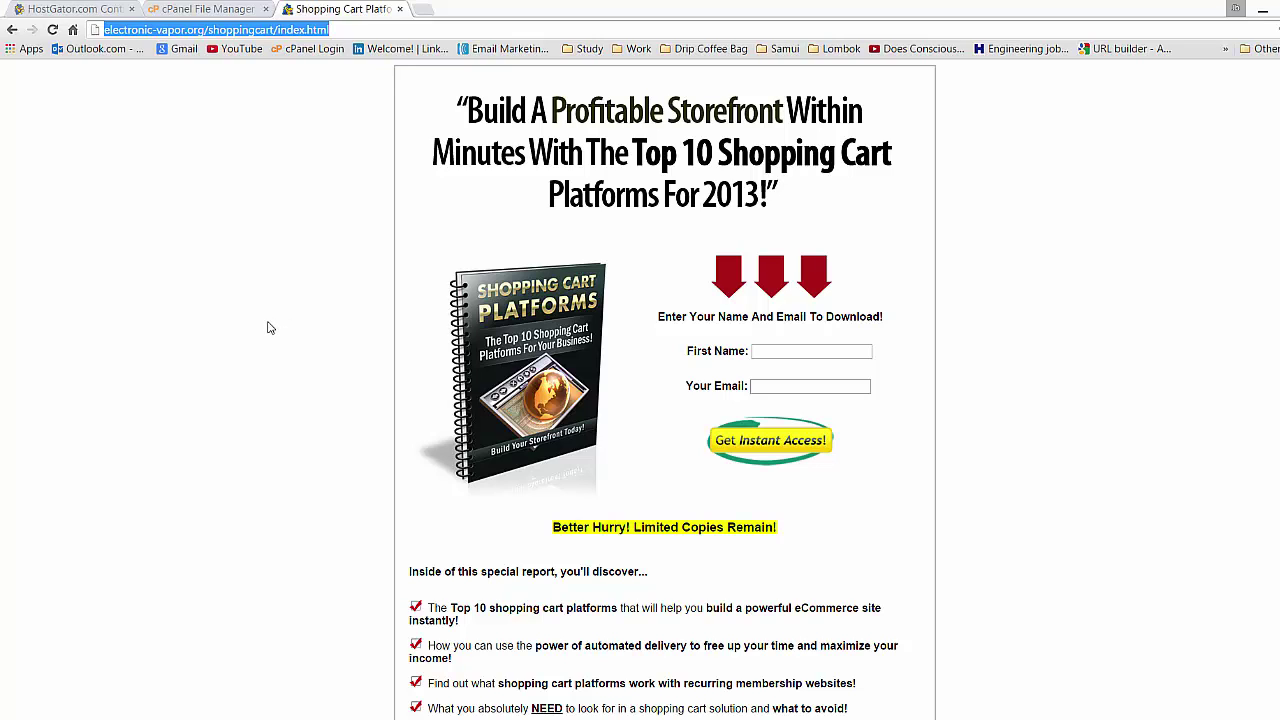
# Load the misspelled electronic-vapor.org/shppingcart/index.html address to show the Page not found error.
pyautogui.click(279, 29)
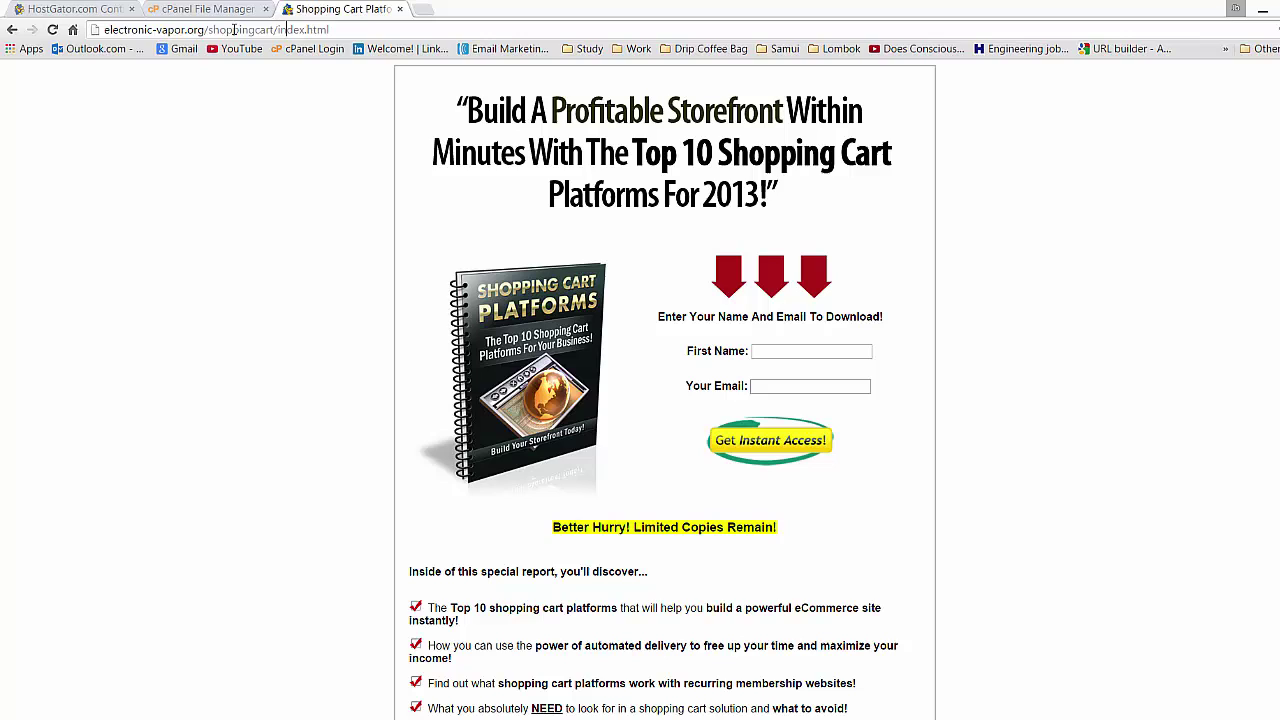
pyautogui.press('Delete')
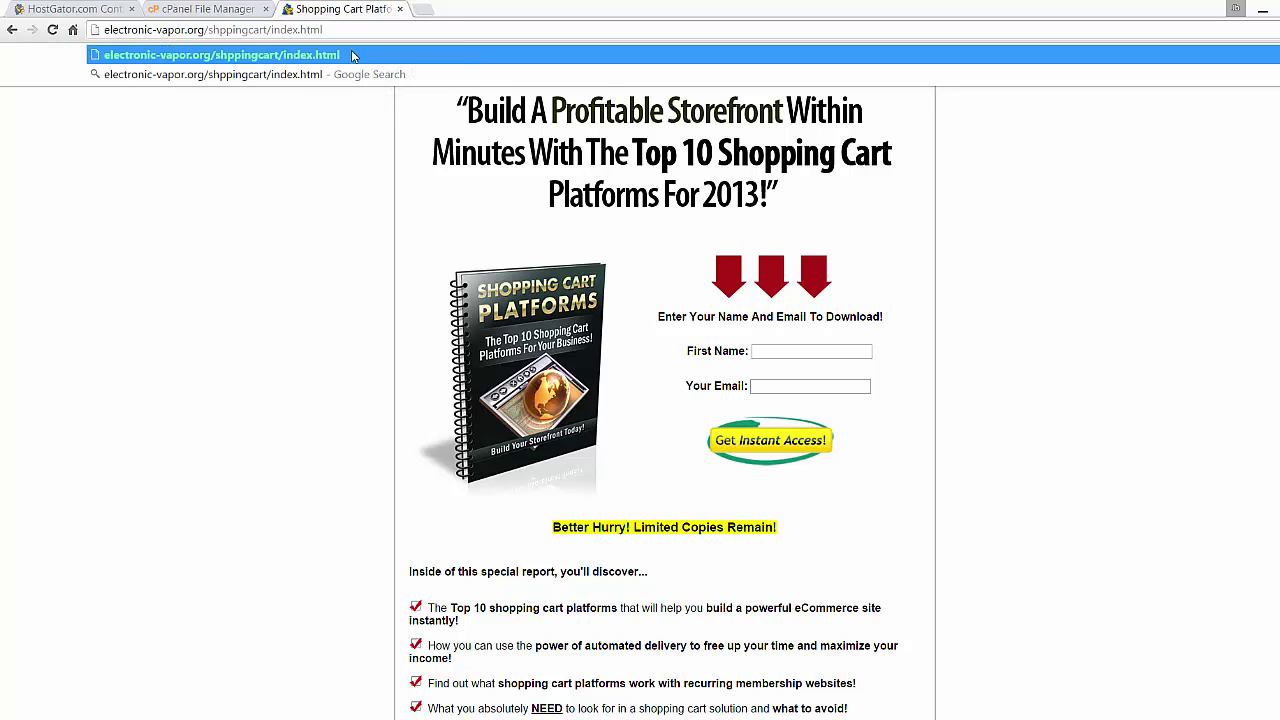
pyautogui.press('Return')
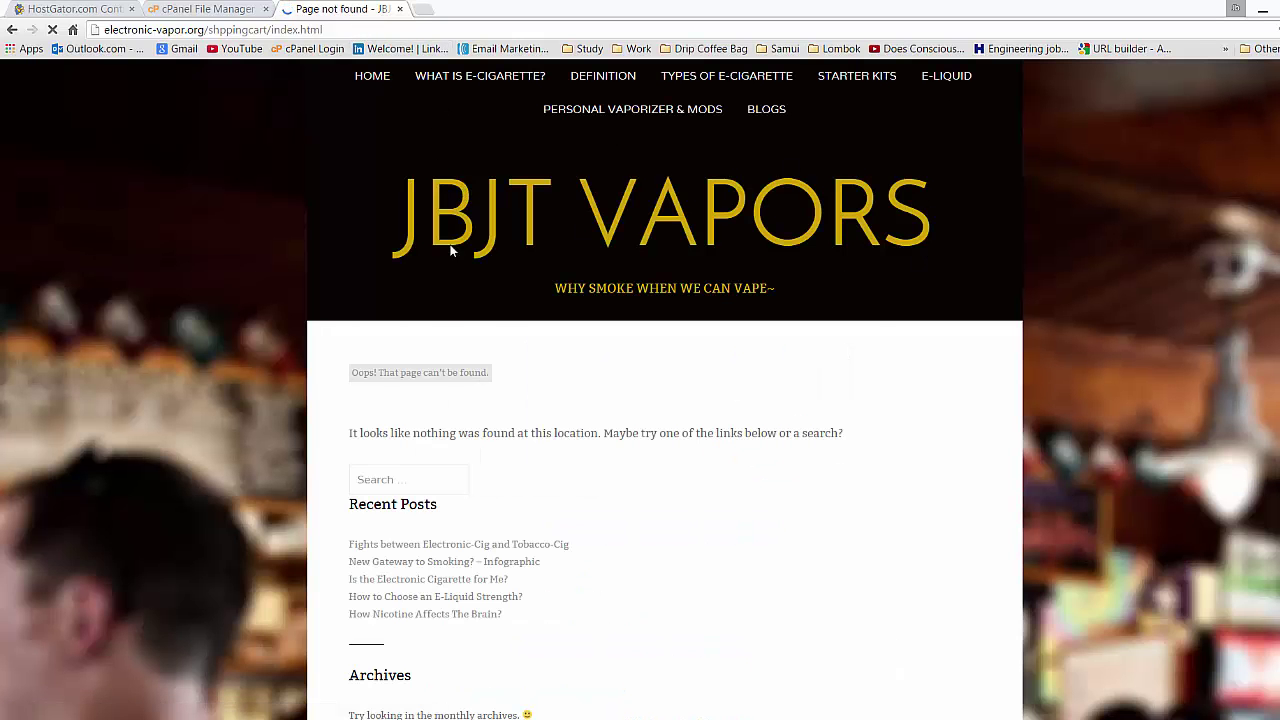
pyautogui.scroll(-3, 608, 346)
pyautogui.scroll(3, 605, 318)
# Return to the cPanel File Manager showing the shoppingcart folder.
pyautogui.moveTo(204, 31); pyautogui.dragTo(104, 30)
pyautogui.click(354, 28)
pyautogui.click(236, 12)
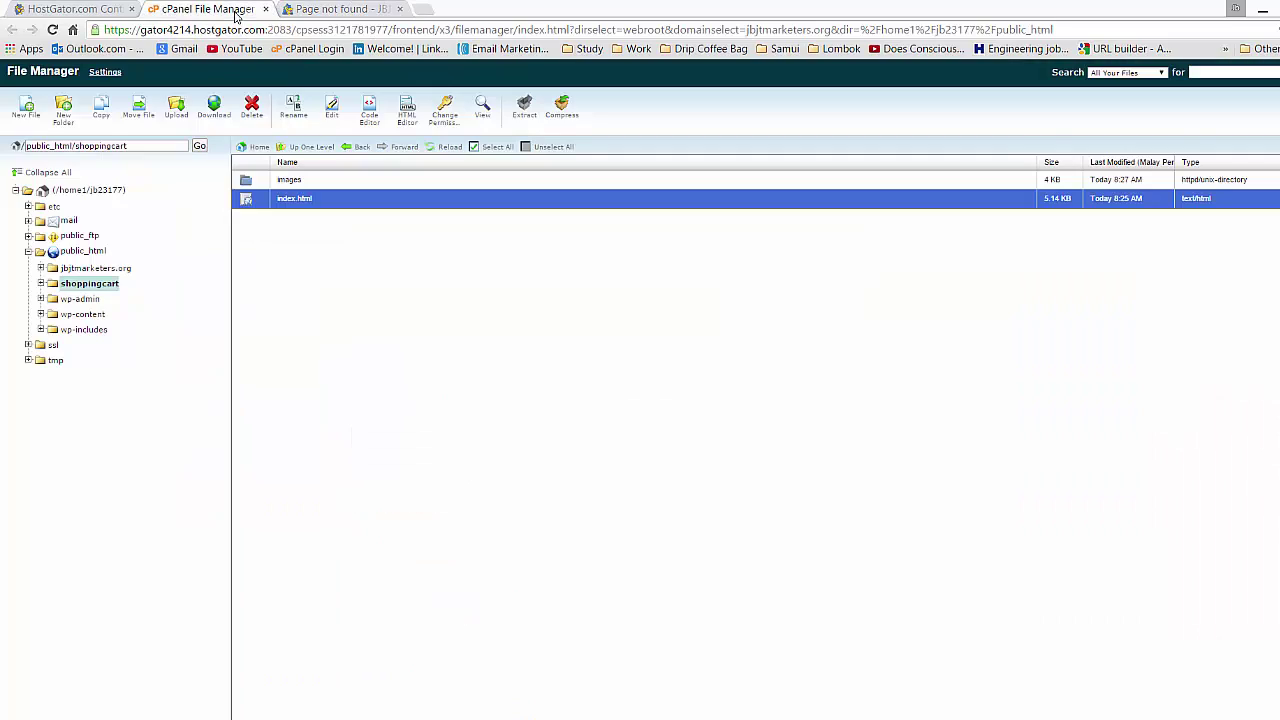